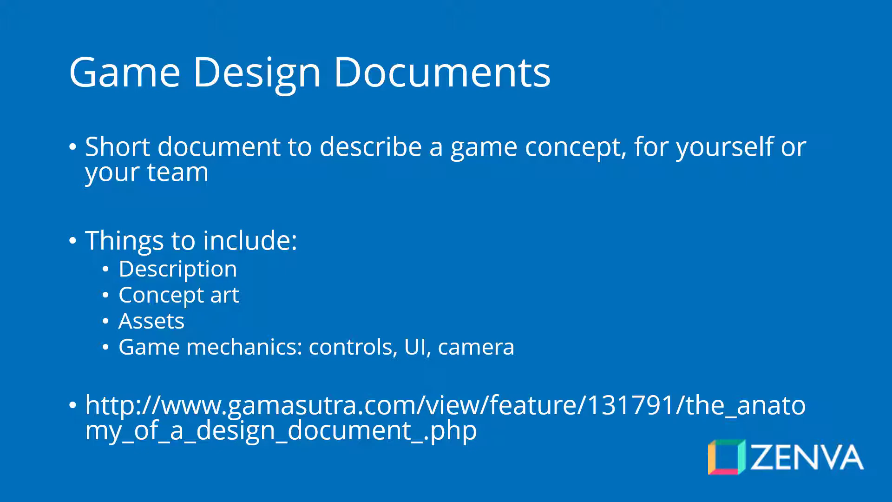
- Switch to the Word game design document, enter "Desktop: Windows, Mac, Linux." under Target platforms, and save
{"action": "key", "text": "alt+Tab"}
{"action": "key", "text": "alt+Tab"}
{"action": "key", "text": "alt+Tab"}
{"action": "key", "text": "alt+Tab"}
{"action": "key", "text": "alt+Tab"}
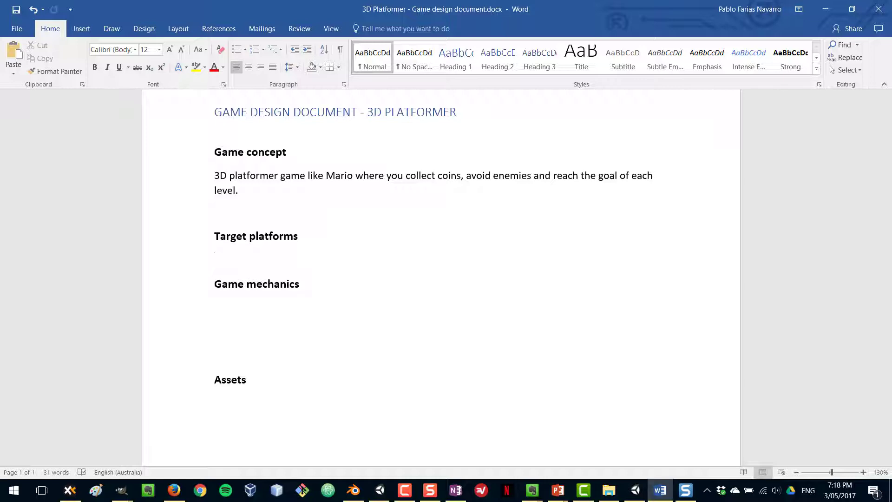
{"action": "type", "text": "Desktop: Windows, M"}
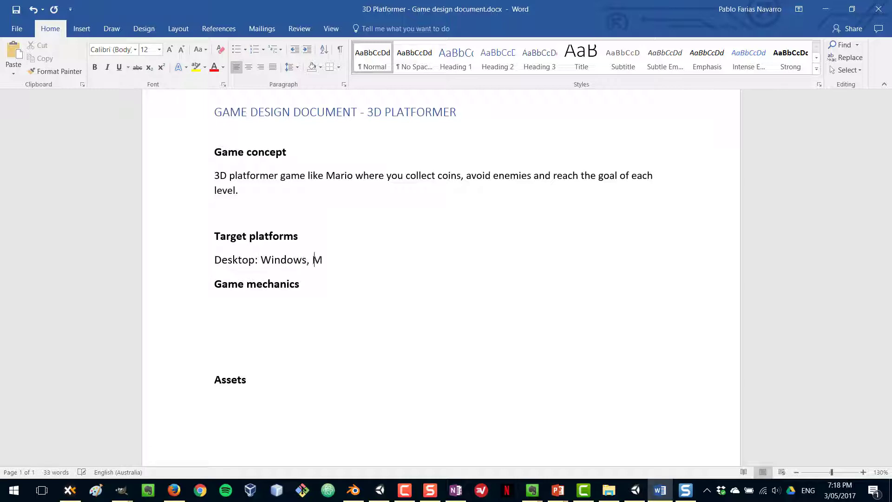
{"action": "type", "text": "ac, Linux."}
{"action": "key", "text": "Return"}
{"action": "key", "text": "ctrl+s"}
- Add two blank lines below the Game concept paragraph
{"action": "left_click", "coordinate": [289, 209]}
{"action": "key", "text": "Return"}
{"action": "key", "text": "Return"}
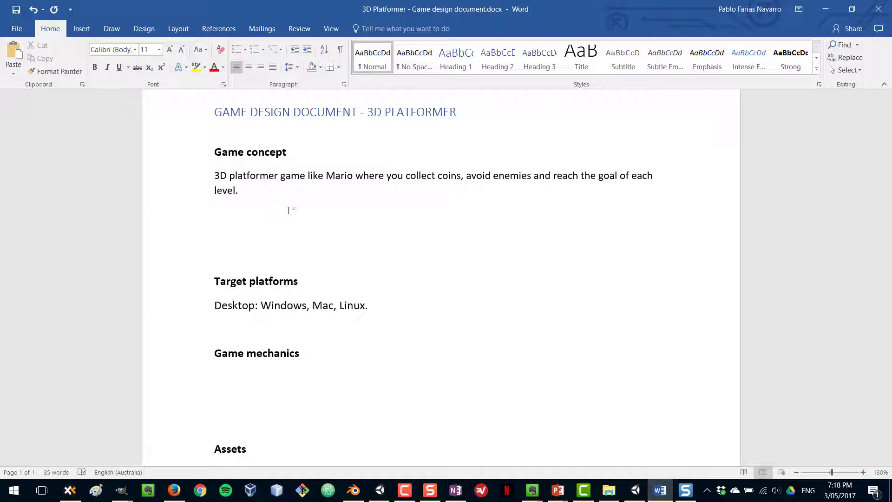
- Switch to the blank OneNote page and sketch a parallelogram ground platform with the thick black pen
{"action": "key", "text": "alt+Tab"}
{"action": "key", "text": "alt+Tab"}
{"action": "key", "text": "alt+Tab"}
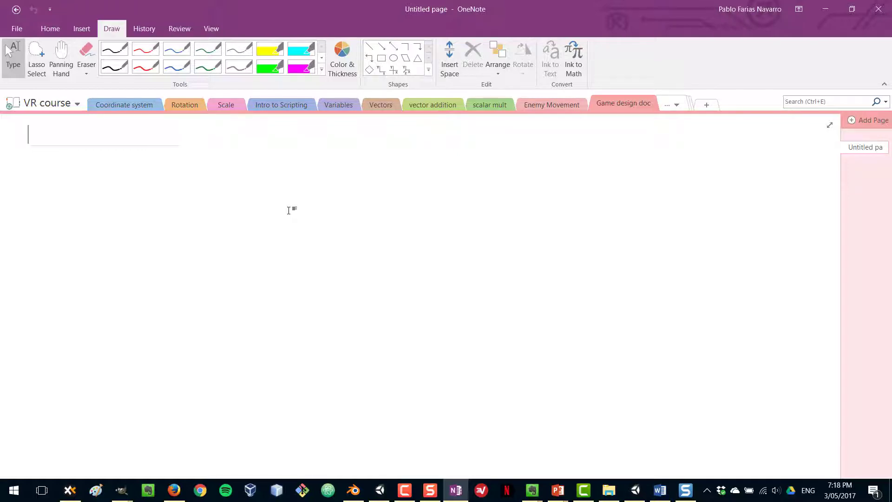
{"action": "left_click", "coordinate": [146, 66]}
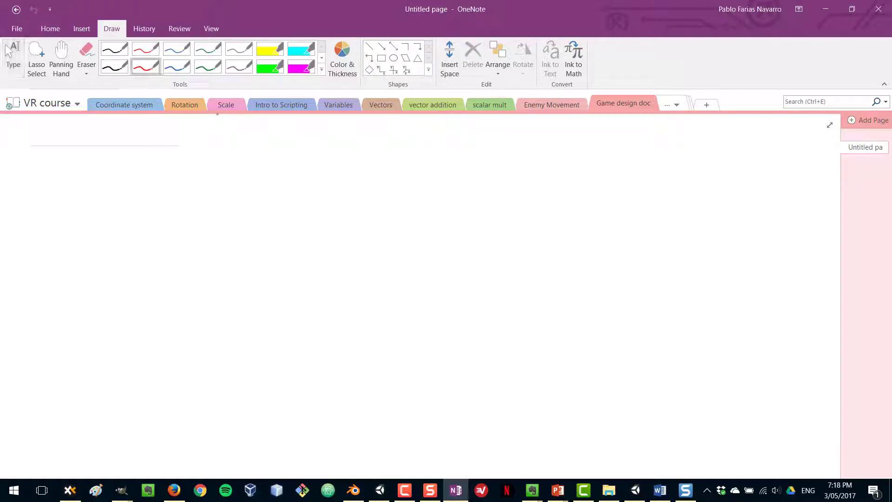
{"action": "left_click", "coordinate": [118, 68]}
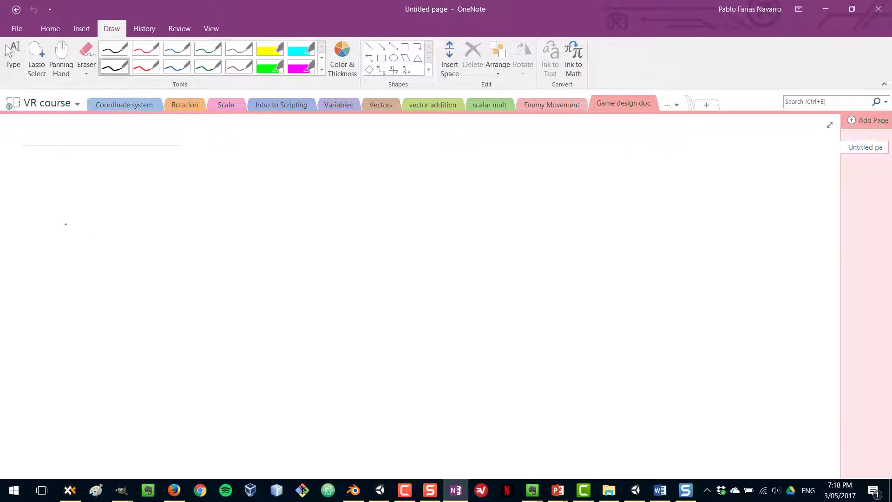
{"action": "left_click_drag", "start_coordinate": [76, 212], "coordinate": [55, 257]}
{"action": "mouse_move", "coordinate": [76, 211]}
{"action": "left_mouse_down"}
{"action": "mouse_move", "coordinate": [199, 193]}
{"action": "mouse_move", "coordinate": [167, 260]}
{"action": "left_mouse_up"}
{"action": "left_click_drag", "start_coordinate": [55, 256], "coordinate": [180, 253]}
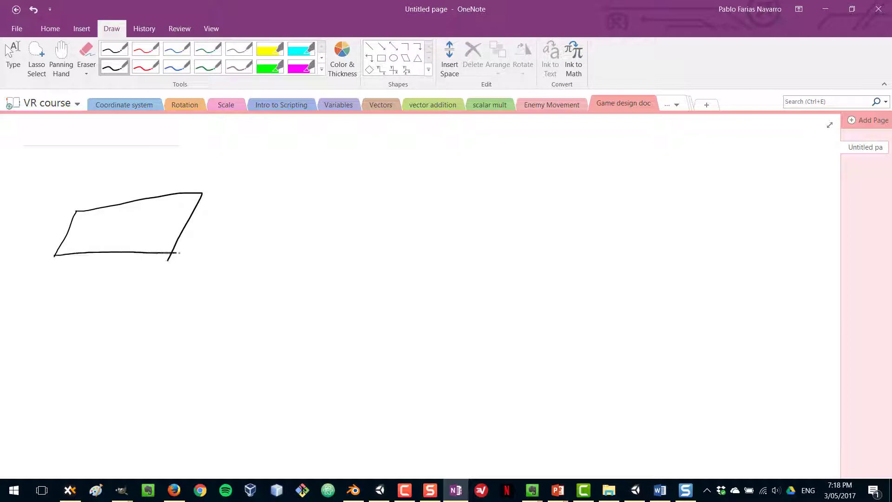
- Sketch a second black ground platform beside the first, and add a short line along the first platform's back edge
{"action": "mouse_move", "coordinate": [345, 198]}
{"action": "left_mouse_down"}
{"action": "mouse_move", "coordinate": [314, 245]}
{"action": "mouse_move", "coordinate": [493, 202]}
{"action": "mouse_move", "coordinate": [441, 263]}
{"action": "left_mouse_up"}
{"action": "mouse_move", "coordinate": [316, 236]}
{"action": "left_mouse_down"}
{"action": "mouse_move", "coordinate": [312, 255]}
{"action": "mouse_move", "coordinate": [446, 257]}
{"action": "left_mouse_up"}
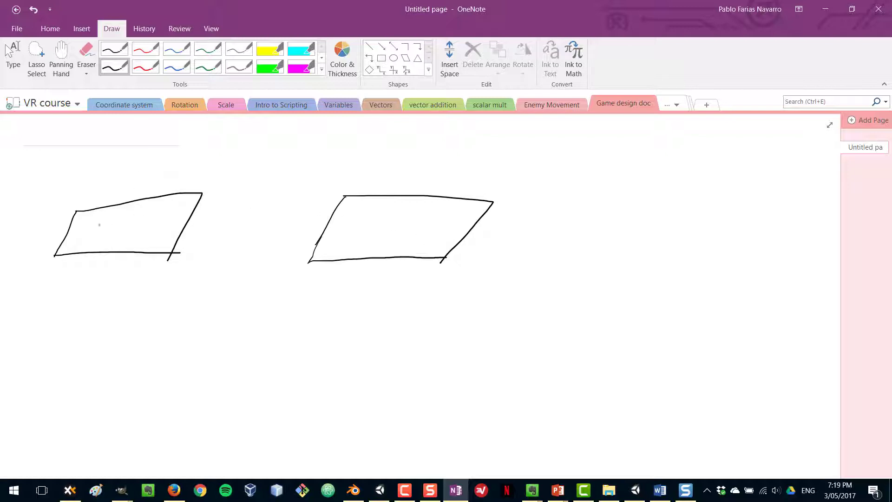
{"action": "left_click_drag", "start_coordinate": [77, 207], "coordinate": [128, 207]}
- Draw a blue cube-shaped player with a face on the first ground platform
{"action": "left_click", "coordinate": [176, 67]}
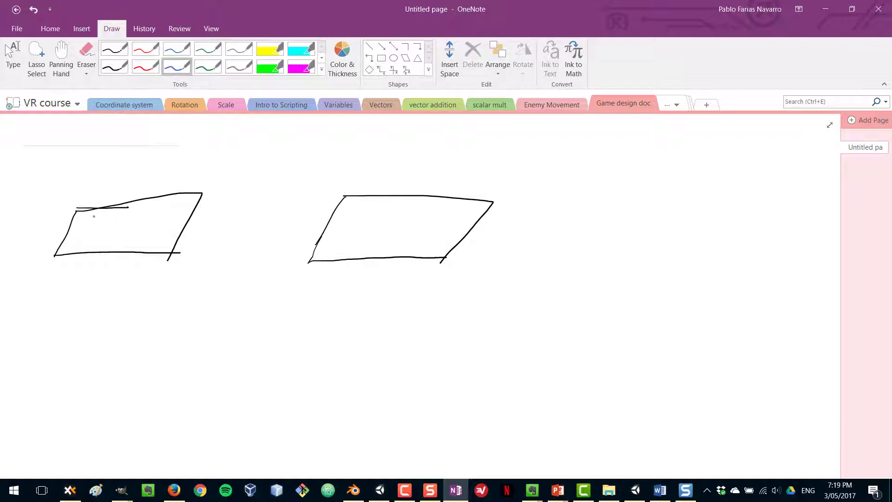
{"action": "mouse_move", "coordinate": [81, 234]}
{"action": "left_mouse_down"}
{"action": "mouse_move", "coordinate": [97, 243]}
{"action": "mouse_move", "coordinate": [75, 231]}
{"action": "mouse_move", "coordinate": [86, 230]}
{"action": "mouse_move", "coordinate": [86, 242]}
{"action": "mouse_move", "coordinate": [88, 223]}
{"action": "left_mouse_up"}
{"action": "left_click", "coordinate": [87, 233]}
{"action": "left_click_drag", "start_coordinate": [86, 224], "coordinate": [91, 233]}
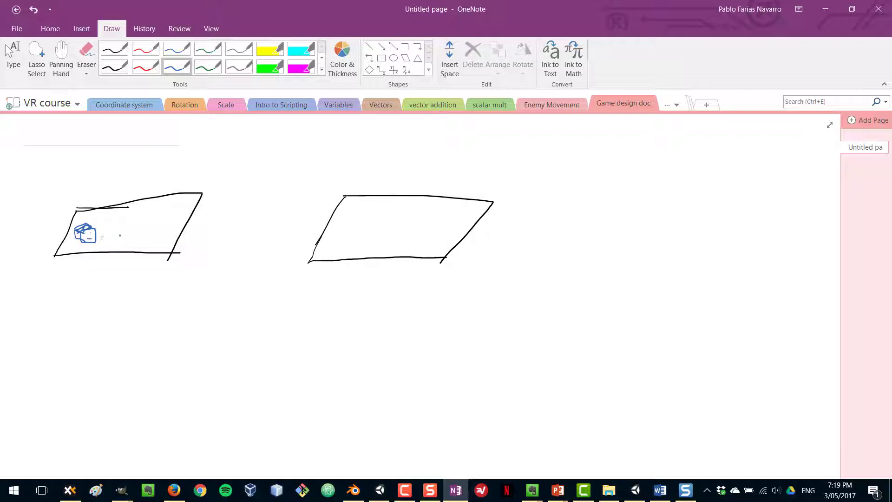
- Draw a row of red coins beside the player and handwrite "score : 10" in red above the first platform
{"action": "left_click", "coordinate": [145, 67]}
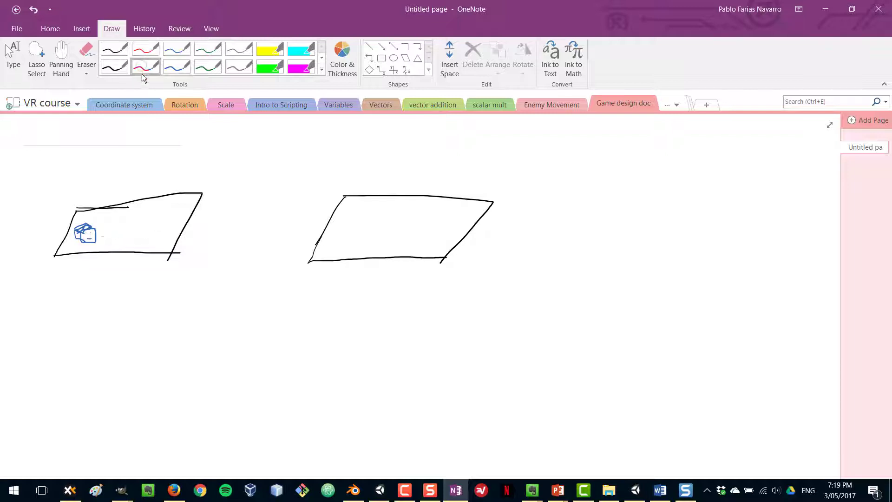
{"action": "left_click_drag", "start_coordinate": [110, 232], "coordinate": [109, 236]}
{"action": "left_click_drag", "start_coordinate": [118, 229], "coordinate": [135, 235]}
{"action": "left_click_drag", "start_coordinate": [79, 161], "coordinate": [84, 164]}
{"action": "left_click_drag", "start_coordinate": [90, 161], "coordinate": [135, 158]}
- Draw three small black floating platforms over the first level and a filled red circle above one of them
{"action": "left_click", "coordinate": [114, 66]}
{"action": "mouse_move", "coordinate": [154, 212]}
{"action": "left_mouse_down"}
{"action": "mouse_move", "coordinate": [160, 223]}
{"action": "mouse_move", "coordinate": [172, 212]}
{"action": "mouse_move", "coordinate": [124, 201]}
{"action": "mouse_move", "coordinate": [140, 192]}
{"action": "mouse_move", "coordinate": [123, 192]}
{"action": "left_mouse_up"}
{"action": "mouse_move", "coordinate": [86, 188]}
{"action": "left_mouse_down"}
{"action": "mouse_move", "coordinate": [88, 199]}
{"action": "mouse_move", "coordinate": [86, 187]}
{"action": "left_mouse_up"}
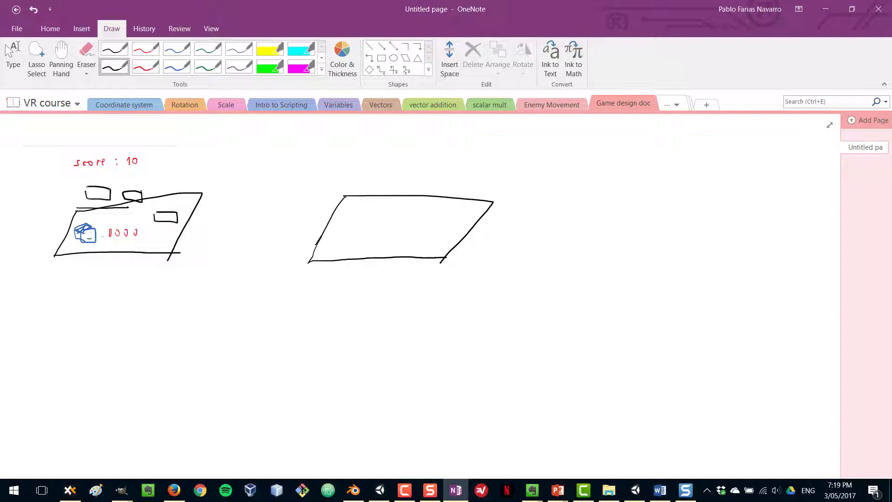
{"action": "left_click", "coordinate": [145, 66]}
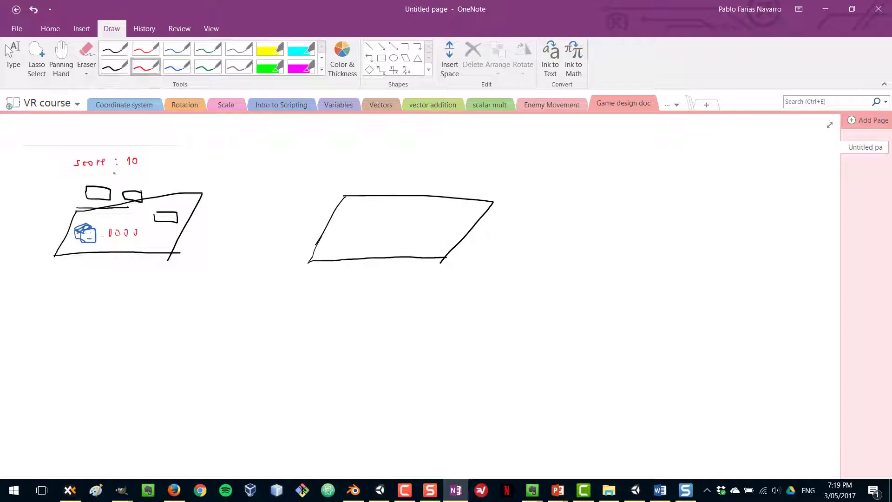
{"action": "left_click_drag", "start_coordinate": [97, 171], "coordinate": [98, 179]}
- Draw two green enemies with movement arrows on the first level
{"action": "left_click", "coordinate": [207, 66]}
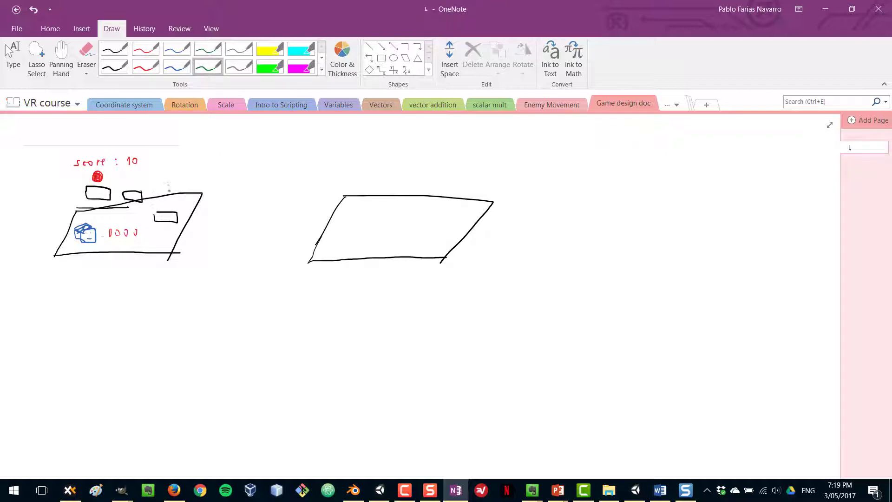
{"action": "mouse_move", "coordinate": [165, 176]}
{"action": "left_mouse_down"}
{"action": "mouse_move", "coordinate": [179, 191]}
{"action": "mouse_move", "coordinate": [179, 176]}
{"action": "mouse_move", "coordinate": [173, 167]}
{"action": "mouse_move", "coordinate": [174, 205]}
{"action": "left_mouse_up"}
{"action": "mouse_move", "coordinate": [122, 205]}
{"action": "left_mouse_down"}
{"action": "mouse_move", "coordinate": [137, 202]}
{"action": "mouse_move", "coordinate": [134, 234]}
{"action": "left_mouse_up"}
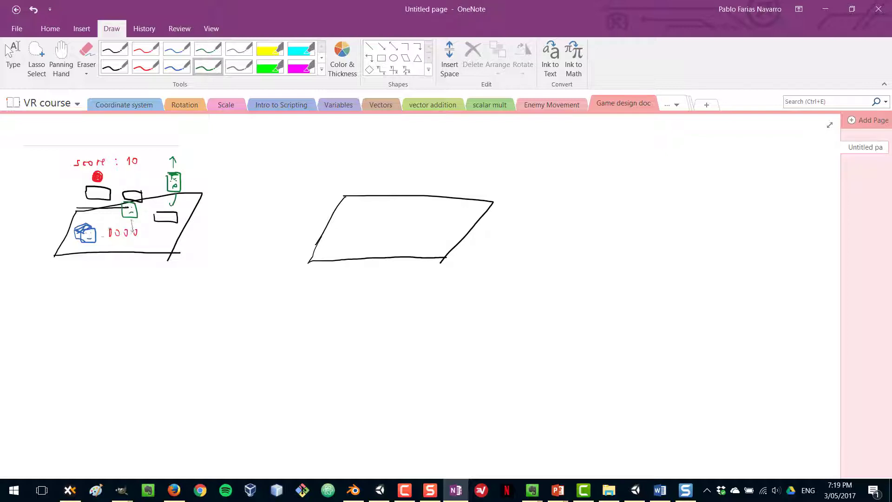
- Draw a black arrow from the player off the first platform's edge and label it "lose", underlined
{"action": "left_click", "coordinate": [120, 68]}
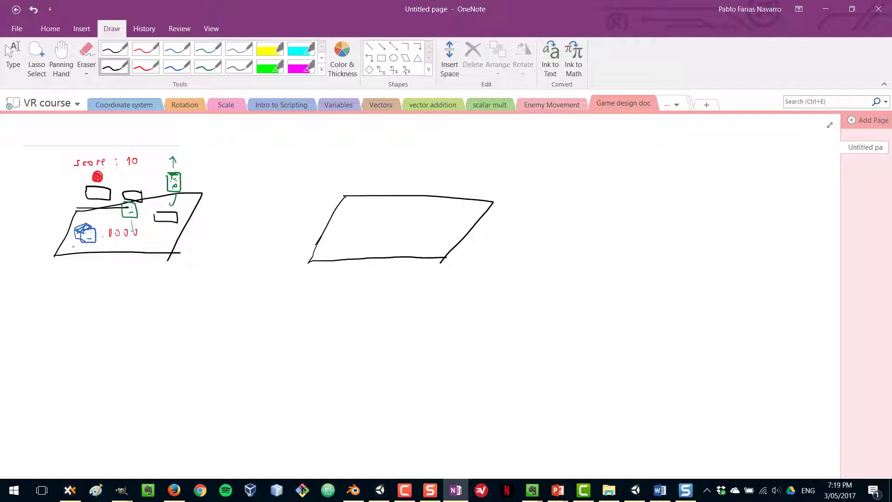
{"action": "left_click_drag", "start_coordinate": [71, 237], "coordinate": [55, 287]}
{"action": "mouse_move", "coordinate": [58, 285]}
{"action": "left_mouse_down"}
{"action": "mouse_move", "coordinate": [63, 277]}
{"action": "mouse_move", "coordinate": [61, 289]}
{"action": "left_mouse_up"}
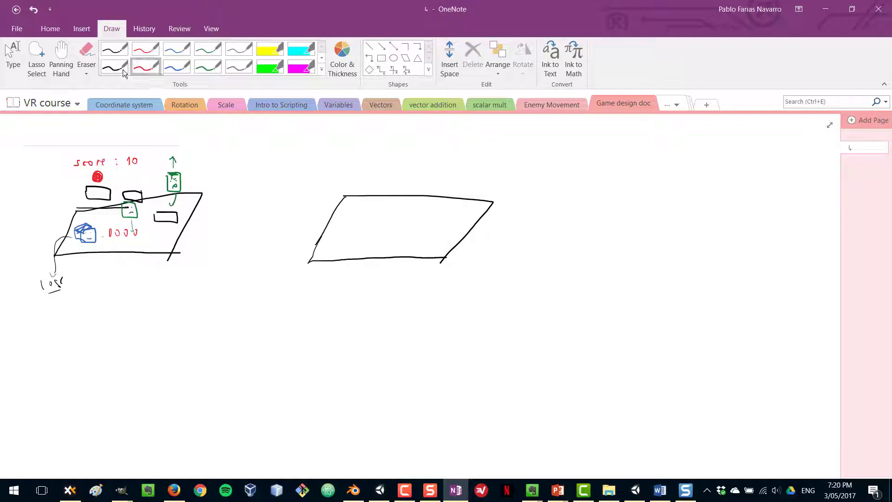
- Sketch a smaller black platform below the second one, with a camera beside it and an arrow pointing up
{"action": "left_click_drag", "start_coordinate": [298, 284], "coordinate": [413, 287]}
{"action": "mouse_move", "coordinate": [298, 284]}
{"action": "left_mouse_down"}
{"action": "mouse_move", "coordinate": [281, 318]}
{"action": "mouse_move", "coordinate": [404, 313]}
{"action": "mouse_move", "coordinate": [413, 285]}
{"action": "left_mouse_up"}
{"action": "mouse_move", "coordinate": [265, 370]}
{"action": "left_mouse_down"}
{"action": "mouse_move", "coordinate": [278, 346]}
{"action": "mouse_move", "coordinate": [267, 369]}
{"action": "mouse_move", "coordinate": [285, 353]}
{"action": "mouse_move", "coordinate": [271, 346]}
{"action": "mouse_move", "coordinate": [269, 354]}
{"action": "left_mouse_up"}
{"action": "left_click_drag", "start_coordinate": [279, 305], "coordinate": [284, 334]}
{"action": "left_click_drag", "start_coordinate": [295, 334], "coordinate": [349, 313]}
{"action": "mouse_move", "coordinate": [298, 273]}
{"action": "left_mouse_down"}
{"action": "mouse_move", "coordinate": [304, 231]}
{"action": "mouse_move", "coordinate": [315, 242]}
{"action": "left_mouse_up"}
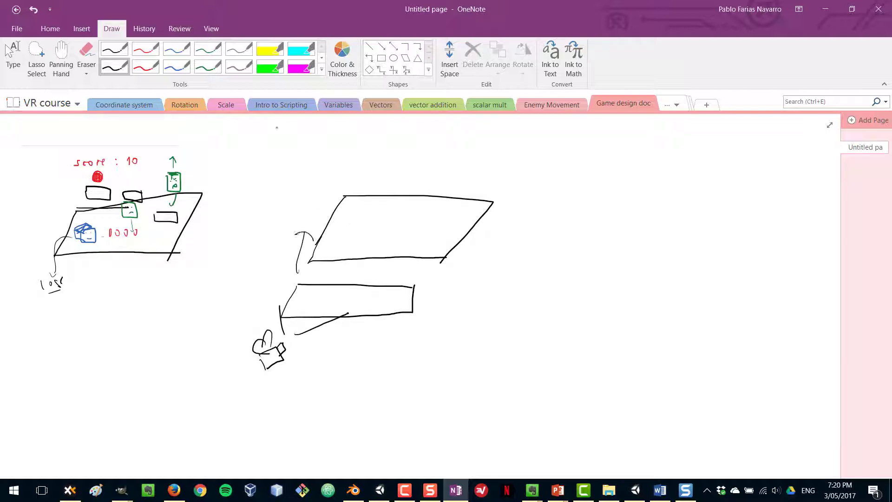
- Draw a blue player on the smaller lower platform with a stroke towards the upper platform
{"action": "left_click", "coordinate": [173, 68]}
{"action": "mouse_move", "coordinate": [327, 287]}
{"action": "left_mouse_down"}
{"action": "mouse_move", "coordinate": [327, 300]}
{"action": "mouse_move", "coordinate": [341, 289]}
{"action": "left_mouse_up"}
{"action": "left_click_drag", "start_coordinate": [352, 258], "coordinate": [344, 268]}
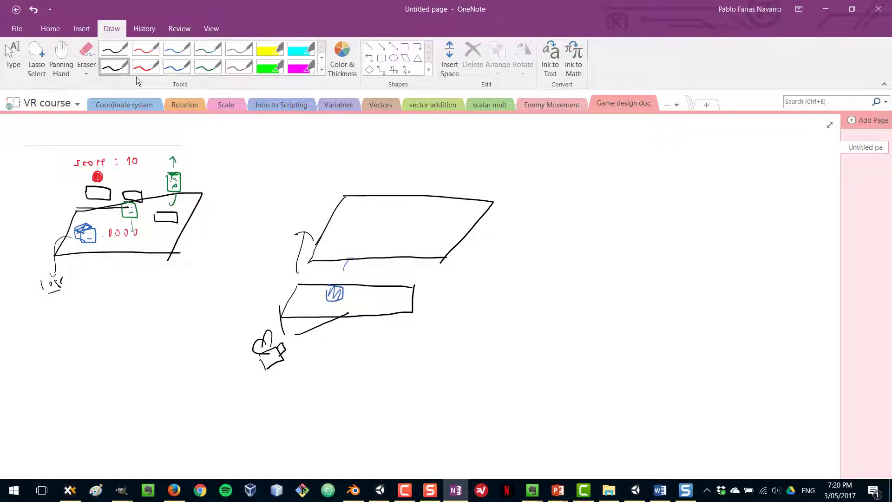
- Draw four black floating platforms and two green enemies on the second level's upper platform
{"action": "left_click", "coordinate": [114, 67]}
{"action": "mouse_move", "coordinate": [336, 211]}
{"action": "left_mouse_down"}
{"action": "mouse_move", "coordinate": [333, 224]}
{"action": "mouse_move", "coordinate": [366, 188]}
{"action": "left_mouse_up"}
{"action": "mouse_move", "coordinate": [421, 219]}
{"action": "left_mouse_down"}
{"action": "mouse_move", "coordinate": [446, 221]}
{"action": "mouse_move", "coordinate": [421, 217]}
{"action": "left_mouse_up"}
{"action": "left_click_drag", "start_coordinate": [432, 189], "coordinate": [408, 218]}
{"action": "left_click", "coordinate": [208, 66]}
{"action": "mouse_move", "coordinate": [408, 217]}
{"action": "left_mouse_down"}
{"action": "mouse_move", "coordinate": [393, 203]}
{"action": "mouse_move", "coordinate": [380, 232]}
{"action": "mouse_move", "coordinate": [368, 217]}
{"action": "left_mouse_up"}
- Draw a row of red coins near the front edge of the second level's upper platform and leave drawing mode
{"action": "left_click", "coordinate": [146, 66]}
{"action": "mouse_move", "coordinate": [344, 245]}
{"action": "left_mouse_down"}
{"action": "mouse_move", "coordinate": [352, 236]}
{"action": "mouse_move", "coordinate": [356, 243]}
{"action": "left_mouse_up"}
{"action": "left_click_drag", "start_coordinate": [365, 238], "coordinate": [375, 242]}
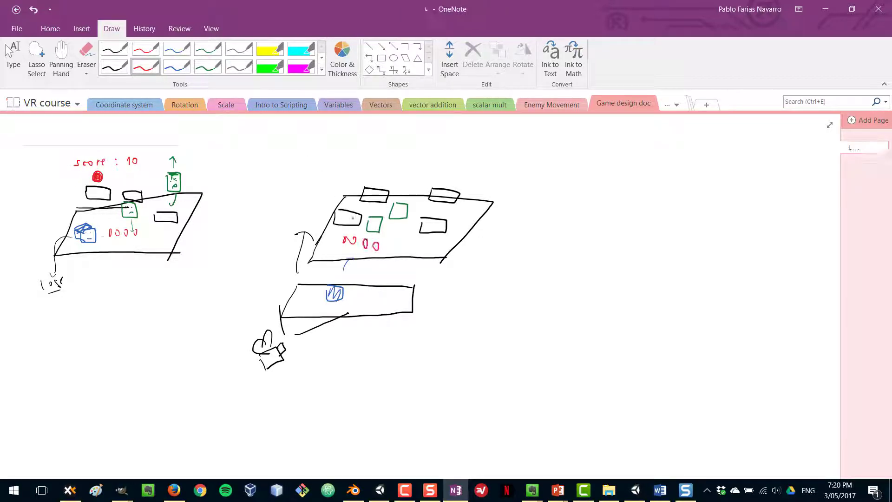
{"action": "key", "text": "Escape"}
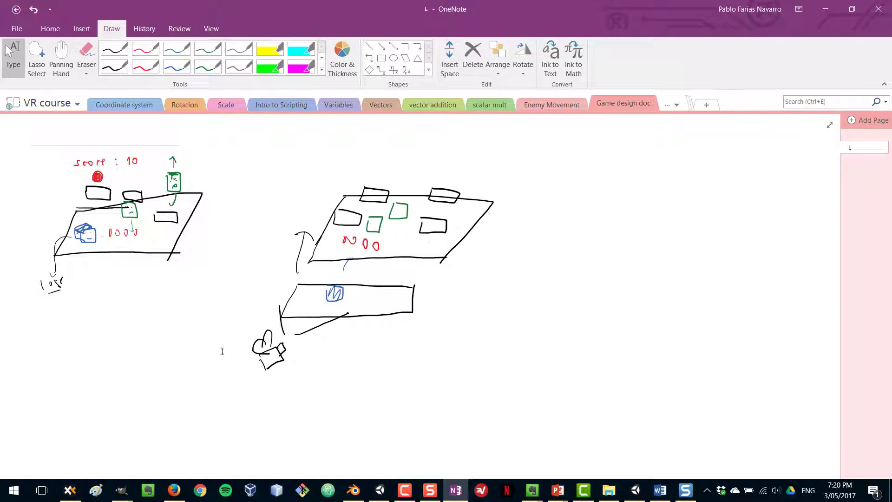
- Capture both level sketches with Snagit as a 1023 x 519 region image
{"action": "left_click", "coordinate": [428, 491]}
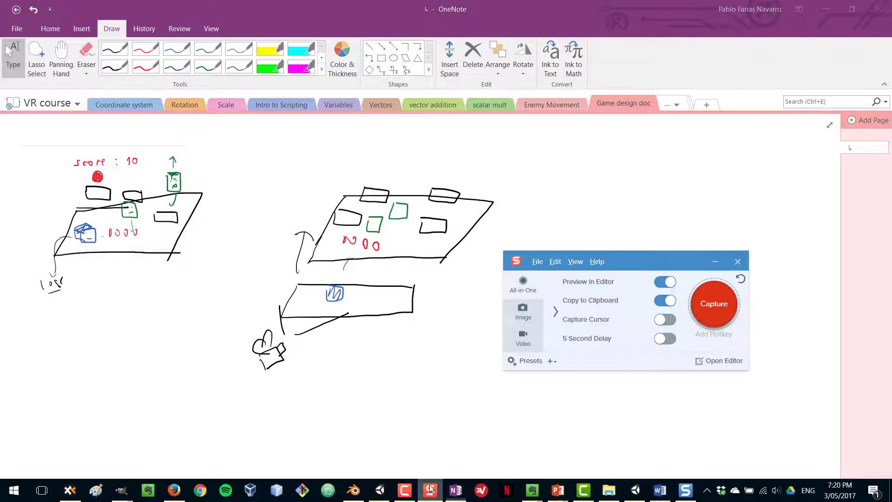
{"action": "left_click", "coordinate": [726, 305]}
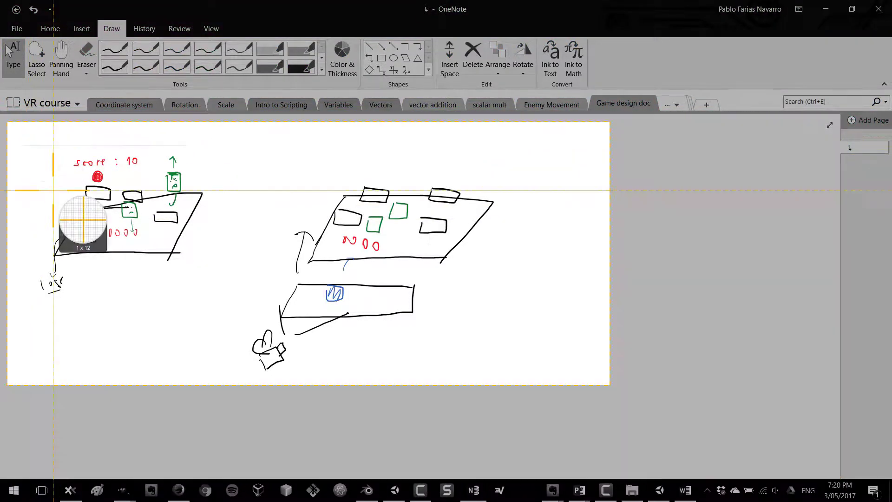
{"action": "left_click_drag", "start_coordinate": [28, 144], "coordinate": [505, 385]}
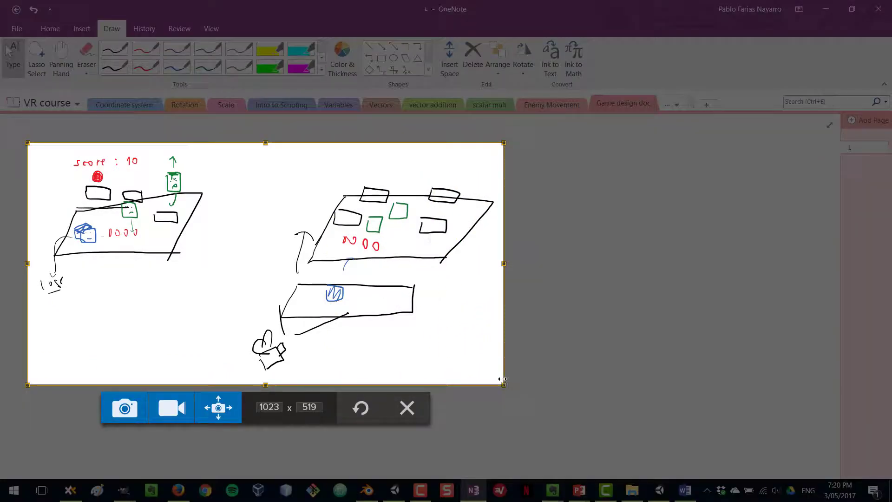
{"action": "key", "text": "Return"}
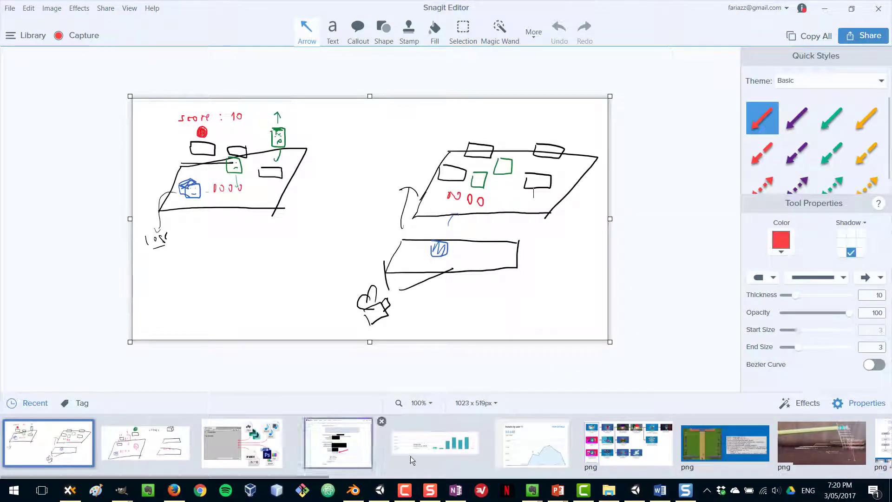
- Switch back to the Word document and paste the captured sketch below the Game concept text
{"action": "left_click", "coordinate": [661, 491]}
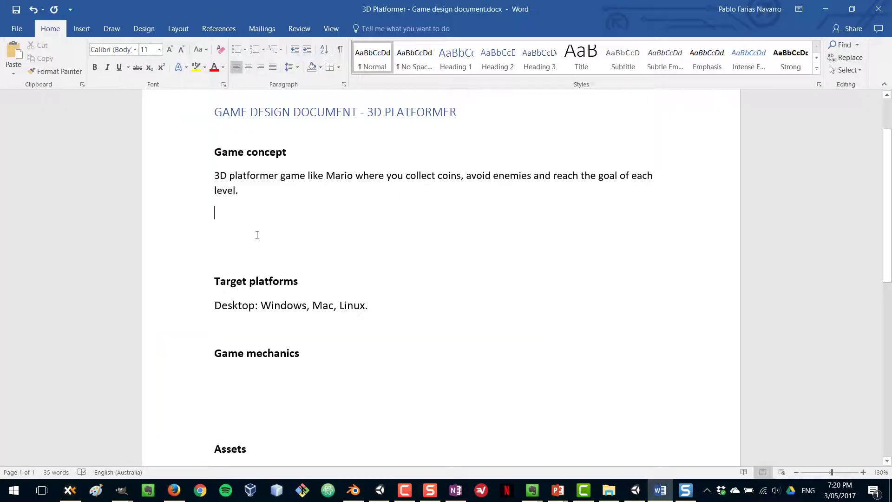
{"action": "key", "text": "ctrl+v"}
{"action": "left_click", "coordinate": [667, 428]}
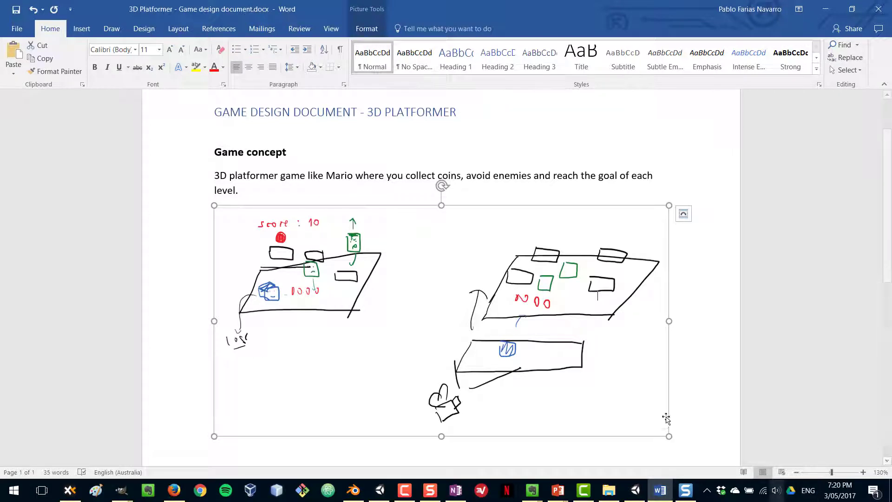
- Shrink the pasted sketch proportionally to about half of its width
{"action": "mouse_move", "coordinate": [669, 436]}
{"action": "left_mouse_down"}
{"action": "mouse_move", "coordinate": [629, 392]}
{"action": "mouse_move", "coordinate": [588, 395]}
{"action": "left_mouse_up"}
{"action": "left_click_drag", "start_coordinate": [556, 329], "coordinate": [450, 302]}
{"action": "left_click", "coordinate": [485, 273]}
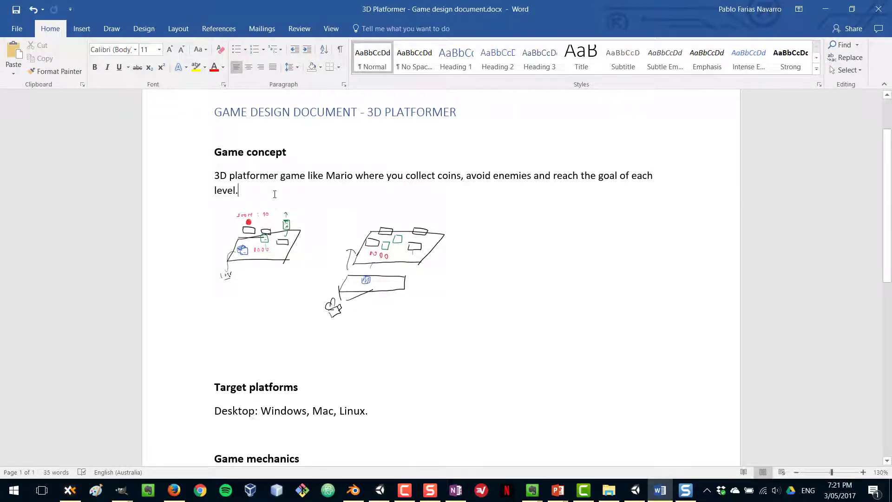
{"action": "left_click", "coordinate": [380, 301]}
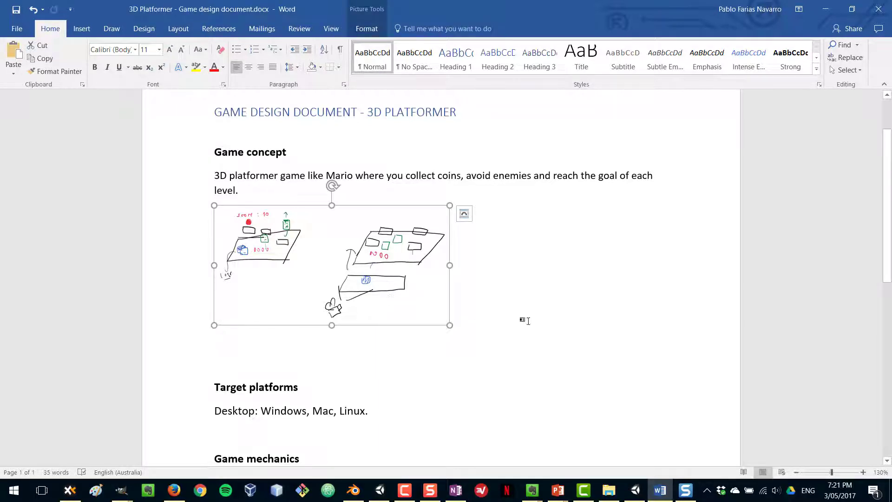
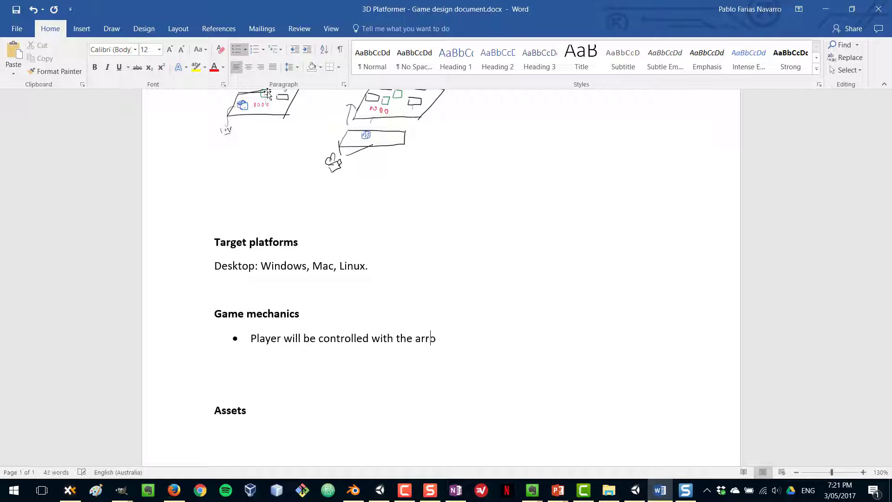
- Add Game mechanics bullets "Player will be controlled with the arrow keys / jumping" and "Game over if you run into enemies or fall off"
{"action": "type", "text": "jumping"}
{"action": "key", "text": "Return"}
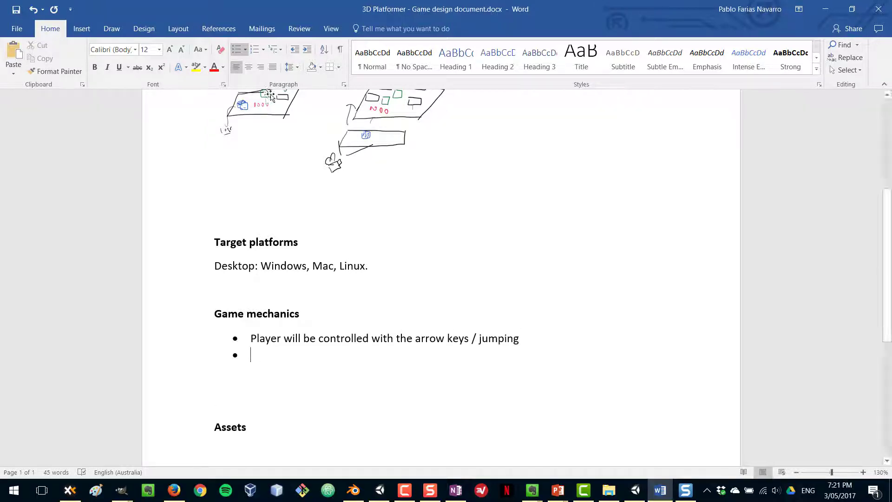
{"action": "scroll", "coordinate": [473, 298], "scroll_direction": "up", "scroll_amount": 1}
{"action": "type", "text": "Game "}
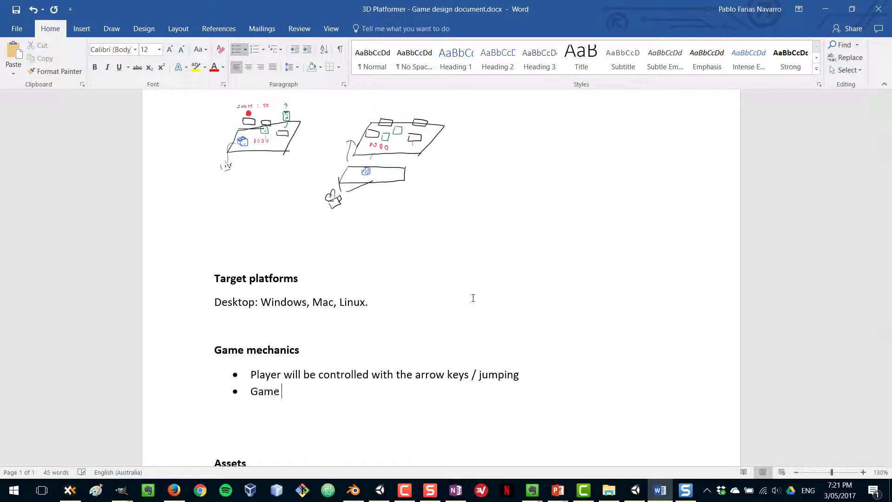
{"action": "type", "text": "over if you run into enemies or fall off"}
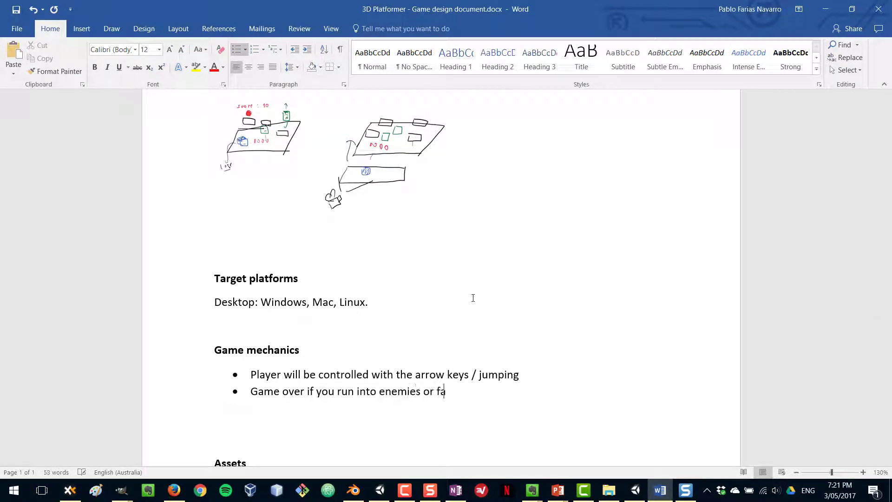
{"action": "key", "text": "Return"}
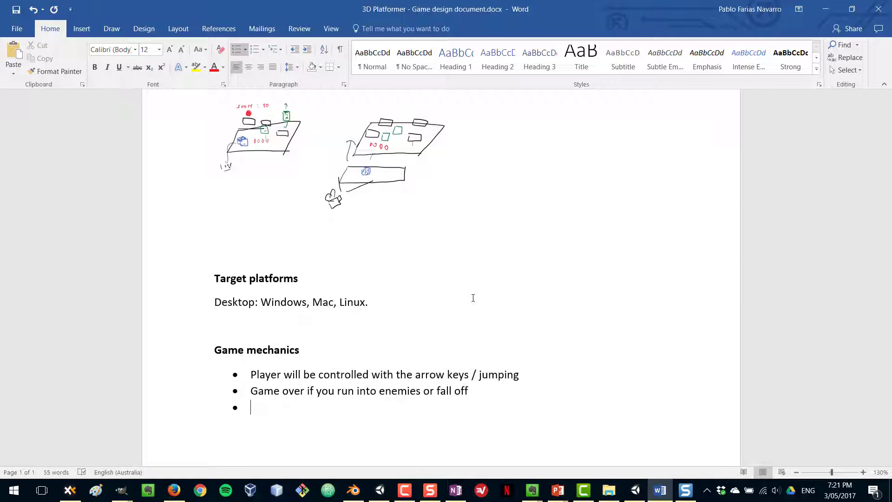
{"action": "scroll", "coordinate": [478, 299], "scroll_direction": "down", "scroll_amount": 3}
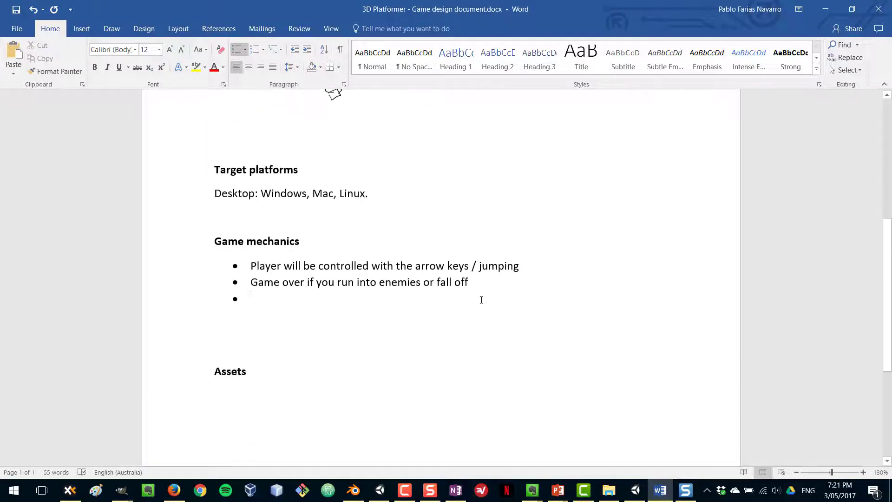
- Add the Game mechanics bullet "Home screen / Game over screen" below the enemies and fall-off bullet
{"action": "type", "text": "Home "}
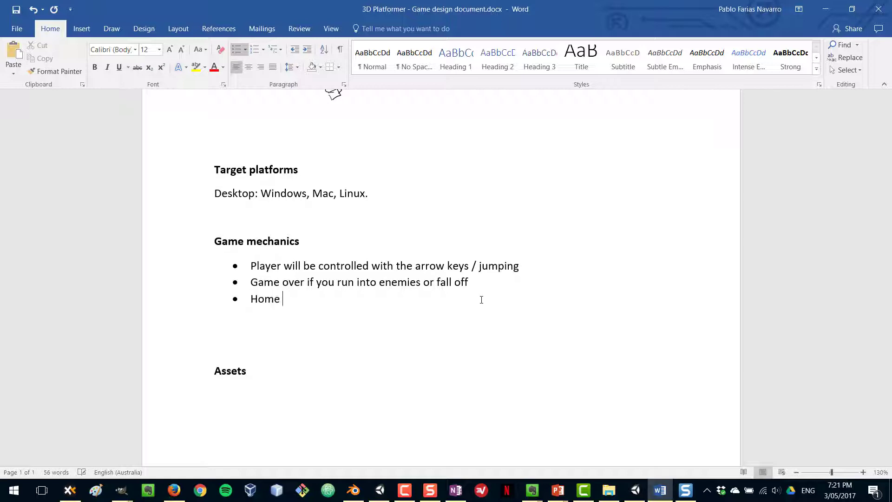
{"action": "type", "text": "screen / Game o"}
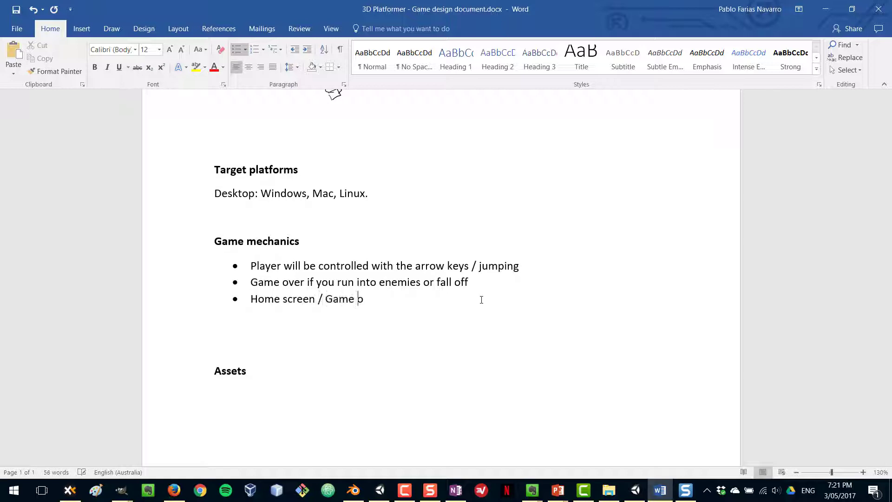
{"action": "type", "text": "ver screen /"}
{"action": "key", "text": "BackSpace"}
{"action": "key", "text": "BackSpace"}
{"action": "key", "text": "BackSpace"}
{"action": "key", "text": "Return"}
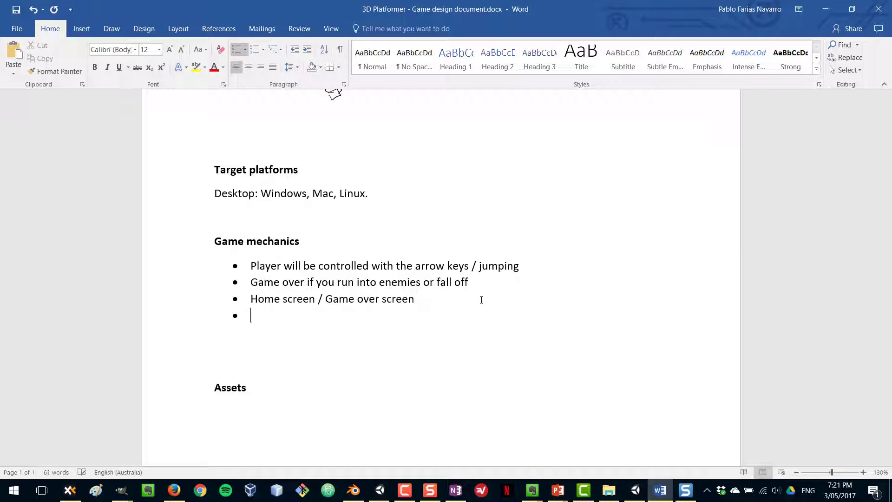
- Add Game mechanics bullets "Collect coins and show the score, high score" and "Multilevel, you find a goal and move on to the next level"
{"action": "type", "text": "Collect coins and "}
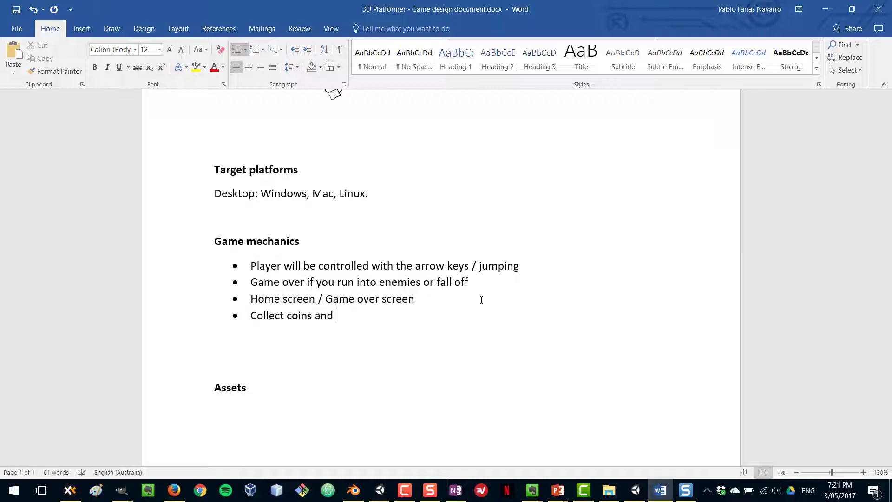
{"action": "type", "text": "show the score, high score"}
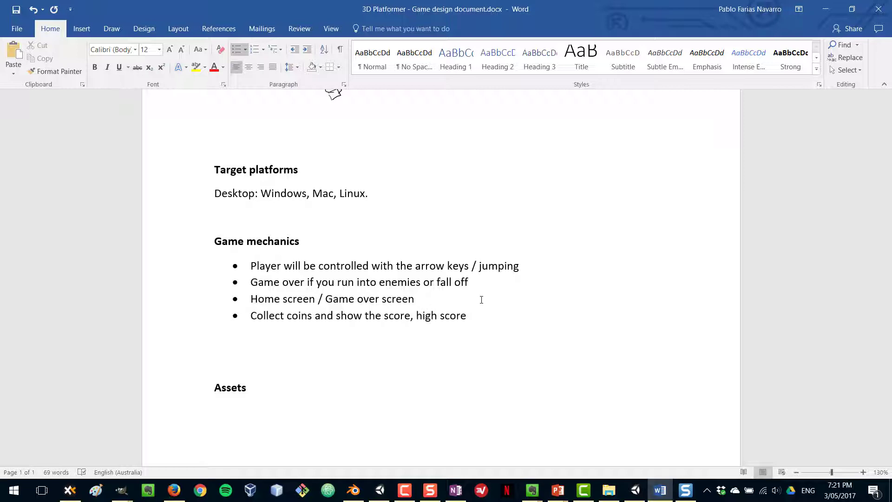
{"action": "key", "text": "Return"}
{"action": "type", "text": "M"}
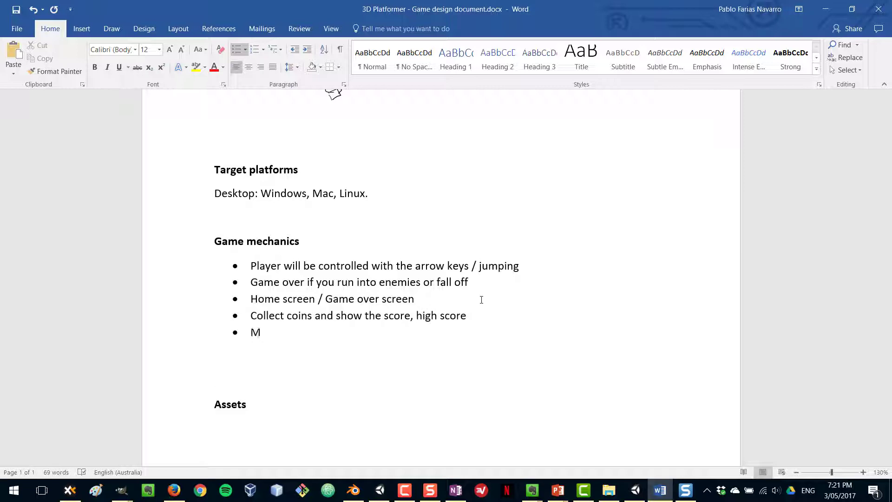
{"action": "type", "text": "ultilevel, you find a goal "}
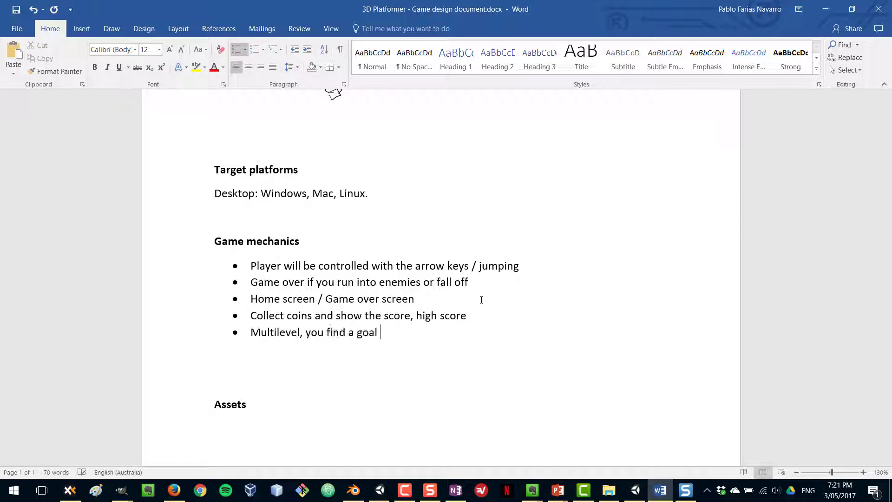
{"action": "type", "text": "and move on to the next level"}
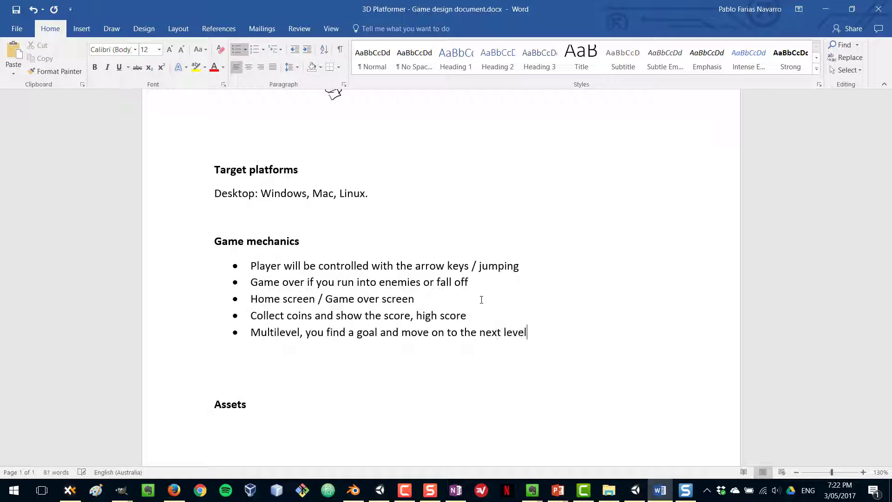
- Add the Game mechanics bullet "Play a sound for coin collection" after the multilevel bullet
{"action": "key", "text": "Return"}
{"action": "type", "text": "Play a sound col"}
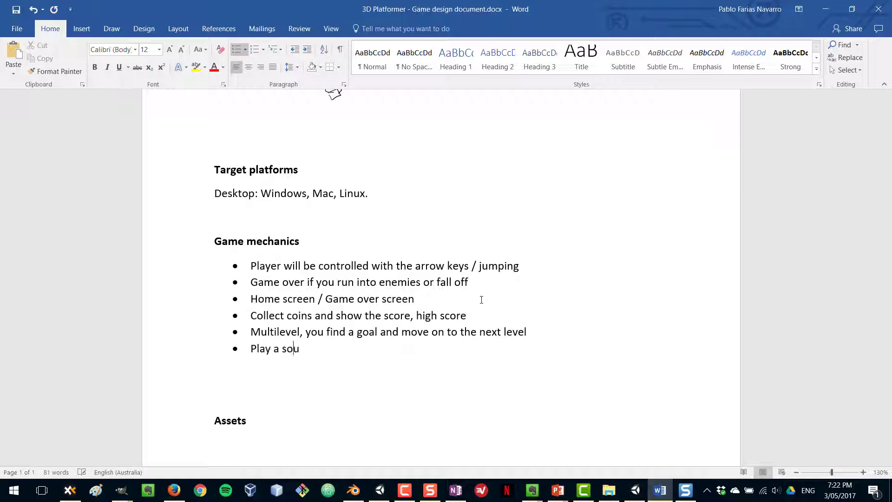
{"action": "key", "text": "BackSpace"}
{"action": "key", "text": "BackSpace"}
{"action": "key", "text": "BackSpace"}
{"action": "type", "text": "for coin collection"}
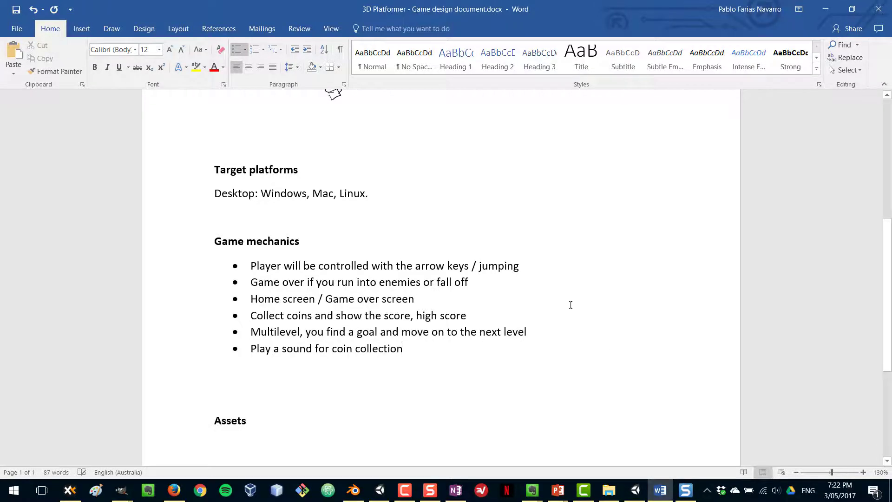
- Add Game mechanics bullets "Enemies will move up and down" and "There will be platforms on different heights"
{"action": "scroll", "coordinate": [528, 299], "scroll_direction": "up", "scroll_amount": 3}
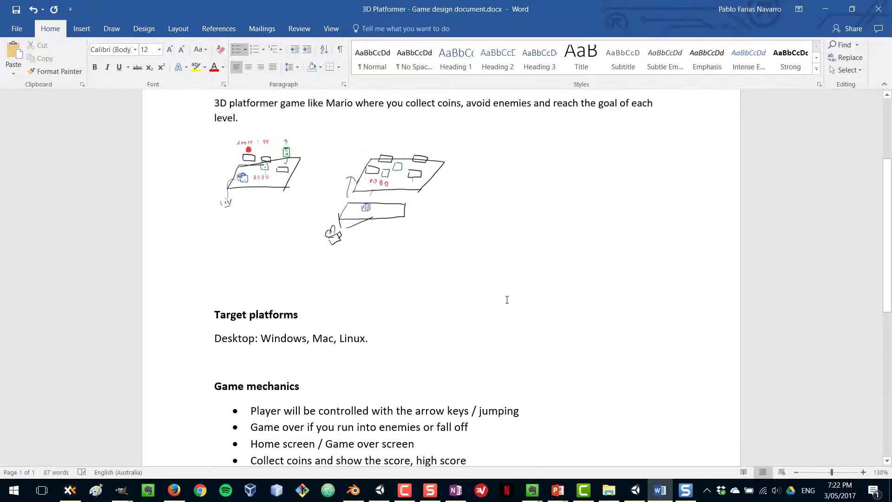
{"action": "scroll", "coordinate": [508, 299], "scroll_direction": "down", "scroll_amount": 2}
{"action": "key", "text": "Return"}
{"action": "type", "text": "Enemies "}
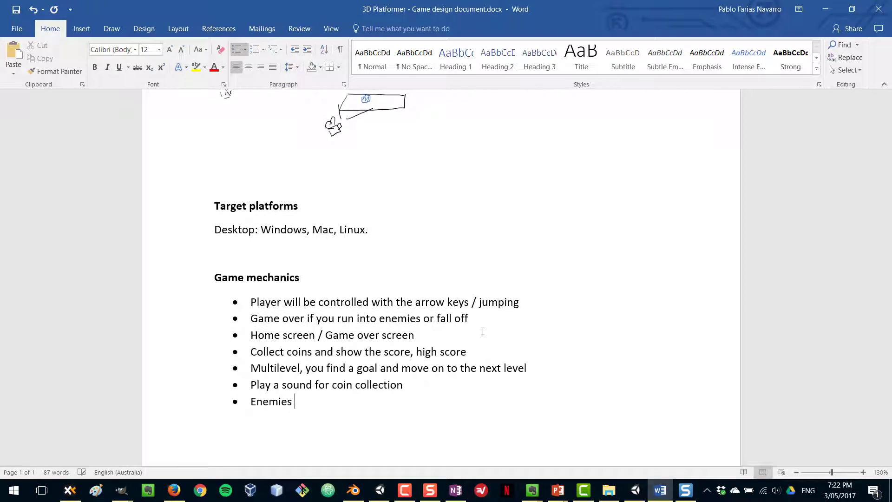
{"action": "type", "text": "will move up and down "}
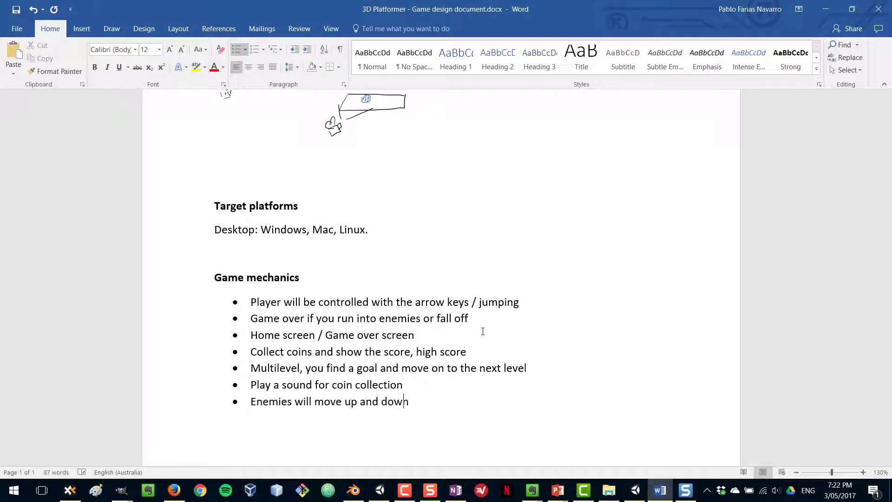
{"action": "type", "text": "There will be platforms"}
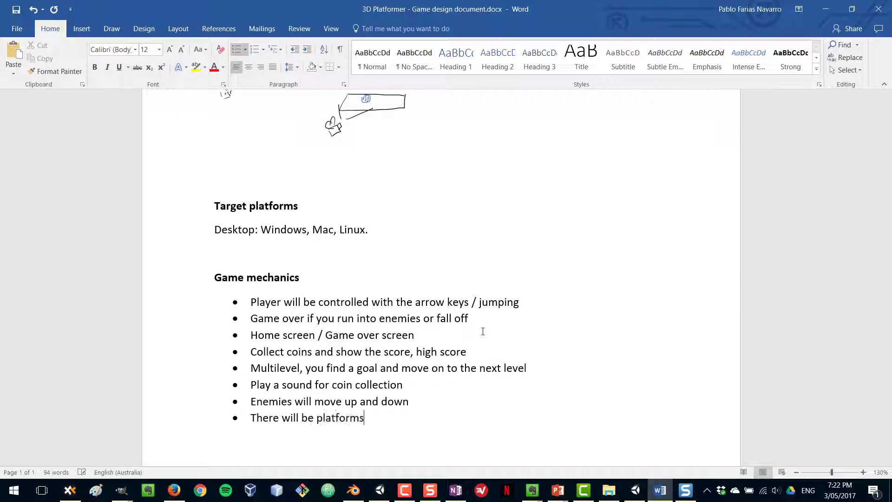
{"action": "type", "text": " on different h"}
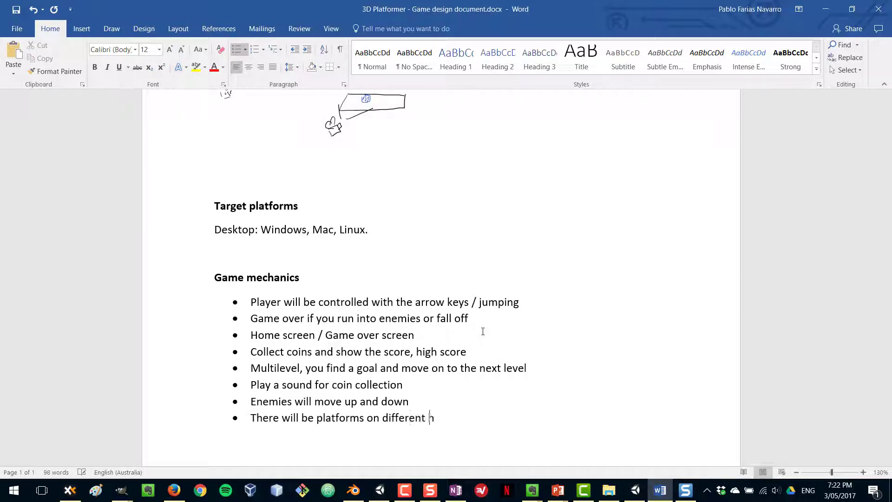
{"action": "type", "text": "eights"}
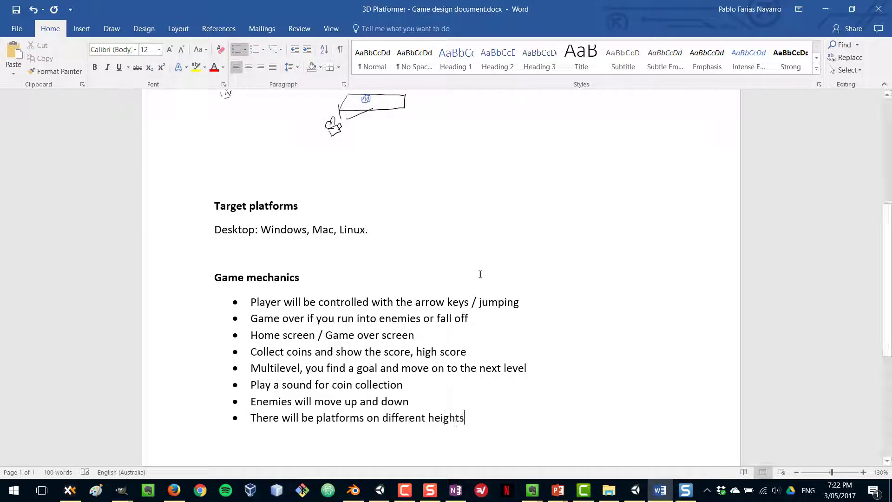
- Delete the extra blank lines above the Assets heading and between the sketch and the Target platforms heading
{"action": "scroll", "coordinate": [484, 297], "scroll_direction": "down", "scroll_amount": 3}
{"action": "key", "text": "Delete"}
{"action": "key", "text": "Delete"}
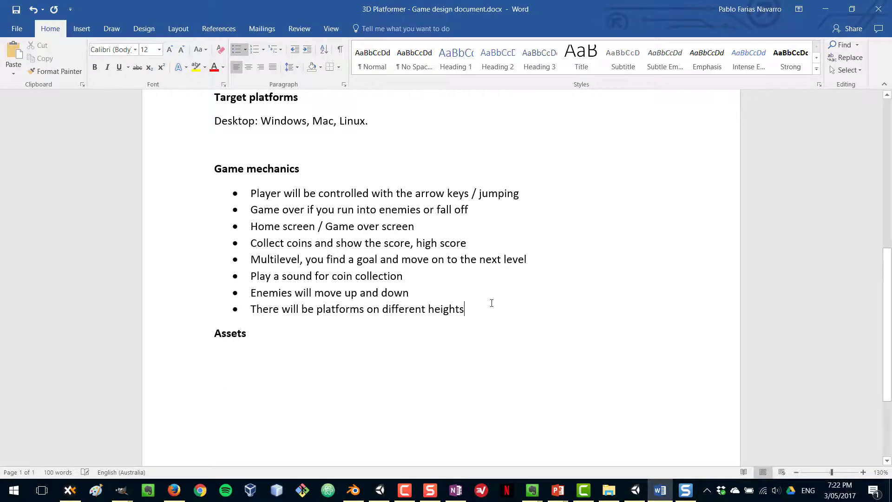
{"action": "scroll", "coordinate": [485, 295], "scroll_direction": "up", "scroll_amount": 5}
{"action": "scroll", "coordinate": [315, 228], "scroll_direction": "up", "scroll_amount": 1}
{"action": "left_click", "coordinate": [308, 260]}
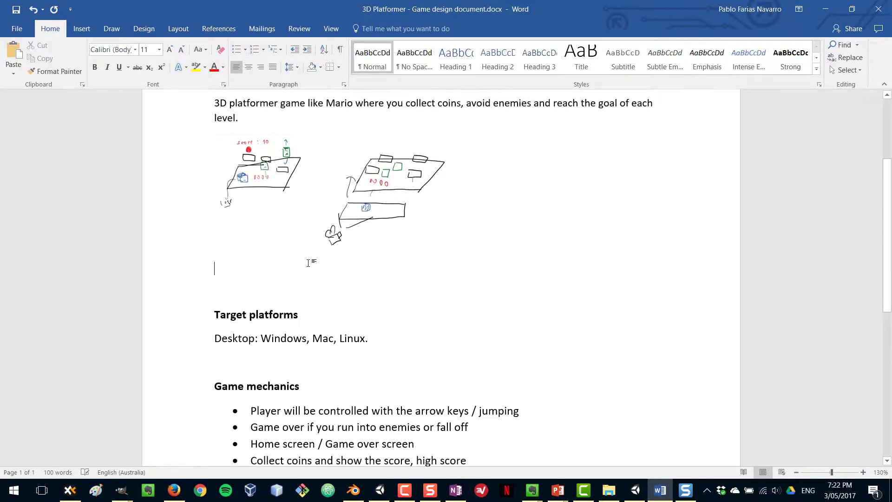
{"action": "key", "text": "Delete"}
{"action": "key", "text": "Delete"}
{"action": "left_click", "coordinate": [331, 312]}
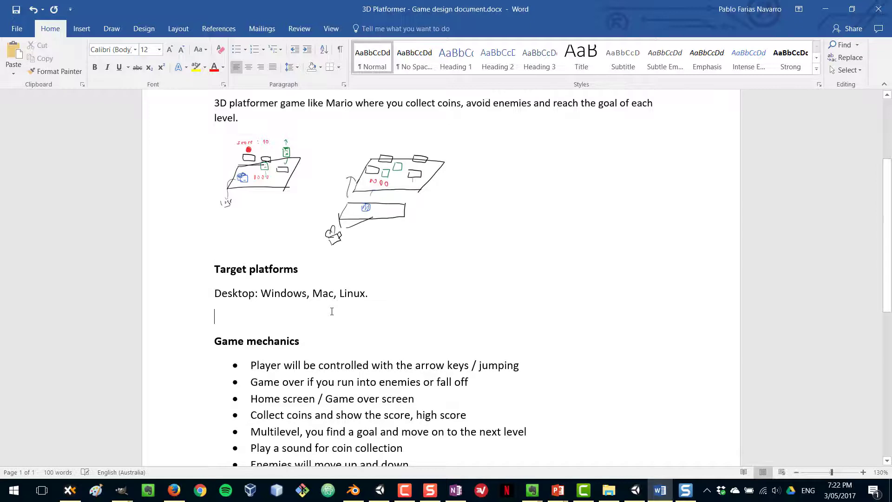
{"action": "scroll", "coordinate": [459, 266], "scroll_direction": "up", "scroll_amount": 2}
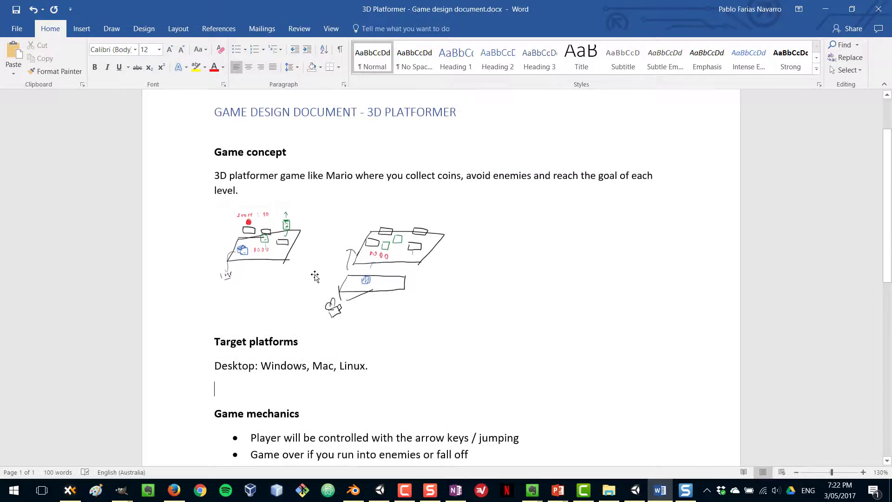
{"action": "scroll", "coordinate": [365, 256], "scroll_direction": "down", "scroll_amount": 6}
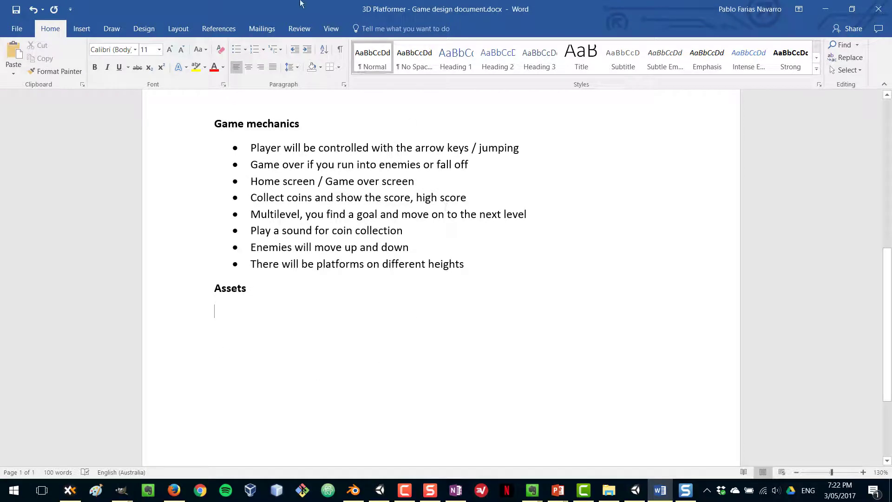
{"action": "left_click", "coordinate": [235, 51]}
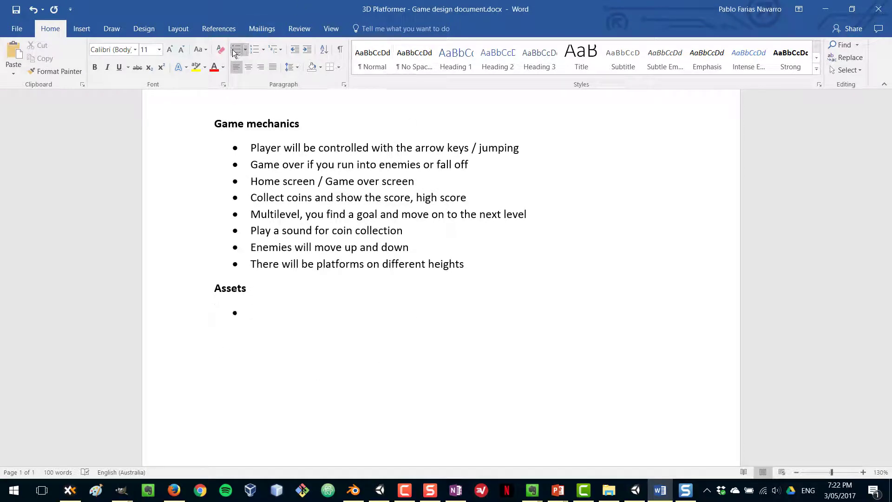
{"action": "key", "text": "BackSpace"}
{"action": "key", "text": "BackSpace"}
{"action": "key", "text": "BackSpace"}
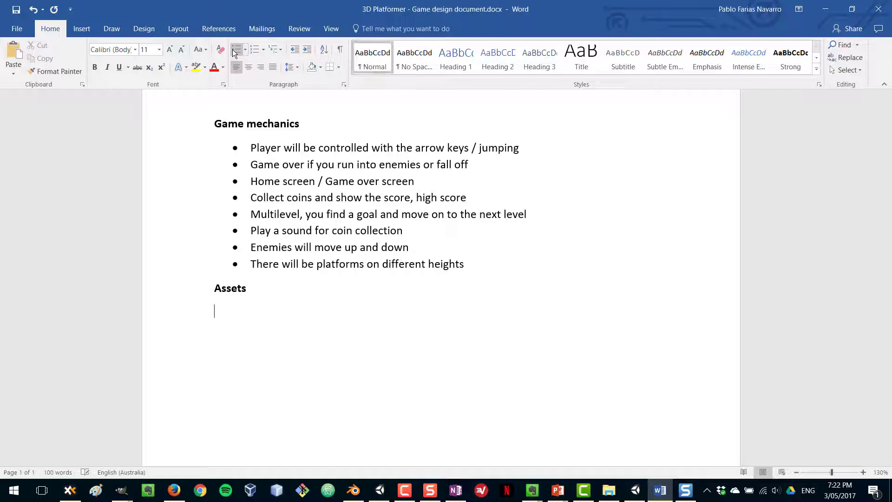
- Enter "Models: Player, Enemies, Terrain, Coin, Goal" under Assets and format the line as a bullet
{"action": "type", "text": "Models: Player, Enem"}
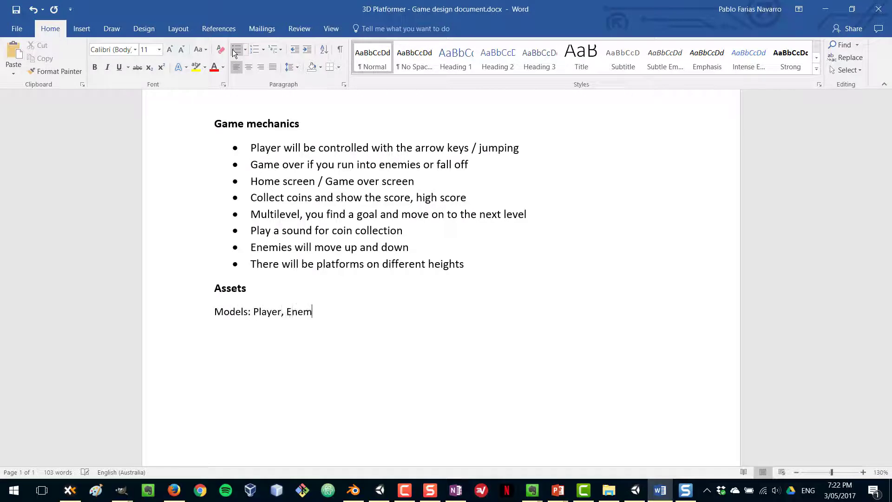
{"action": "type", "text": "ies, Terrain, Coin, Goal"}
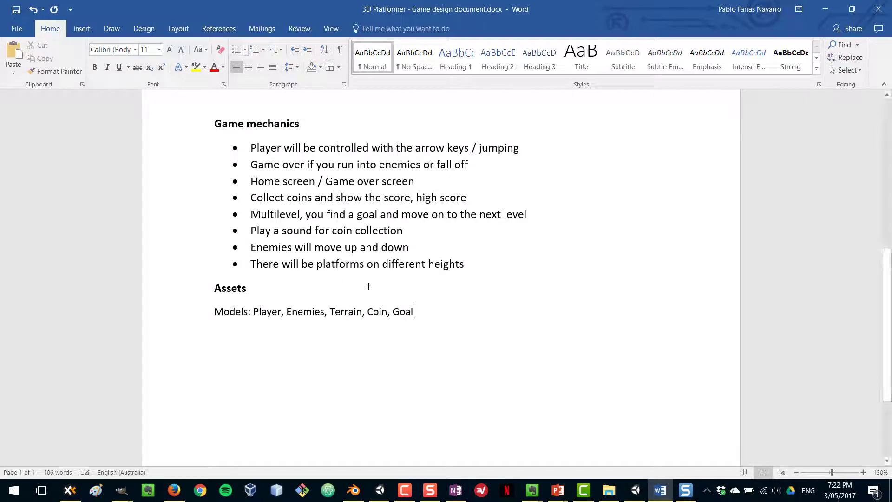
{"action": "left_click_drag", "start_coordinate": [367, 310], "coordinate": [417, 308]}
{"action": "left_click", "coordinate": [439, 334]}
{"action": "left_click", "coordinate": [214, 316]}
{"action": "left_click", "coordinate": [236, 50]}
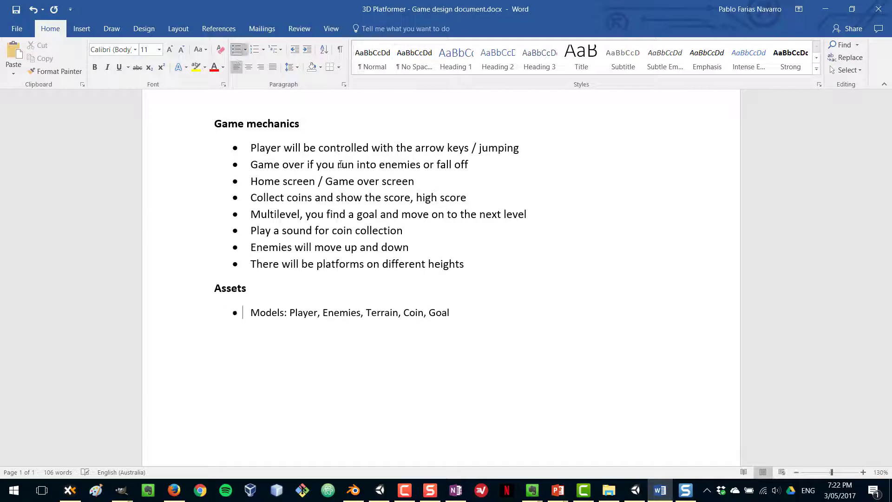
- Add the Assets bullet "Textures / images: rocks background" below the Models bullet
{"action": "left_click", "coordinate": [466, 314]}
{"action": "key", "text": "Return"}
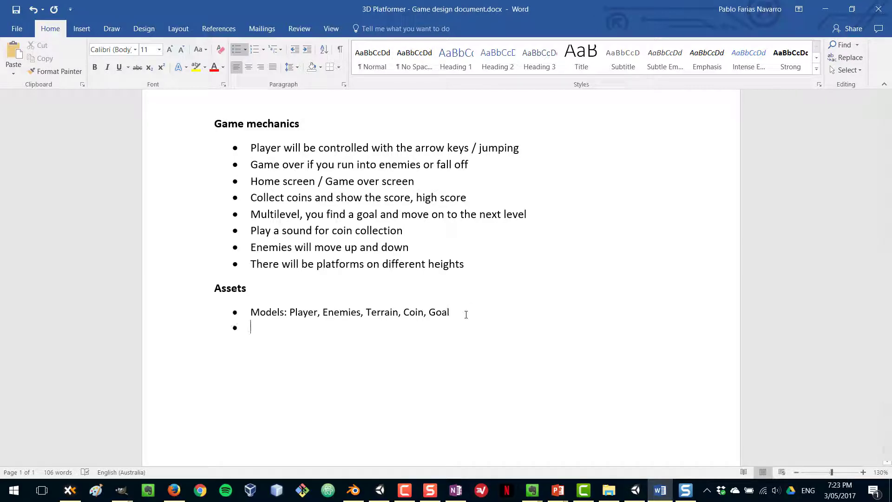
{"action": "type", "text": "Textures / images: "}
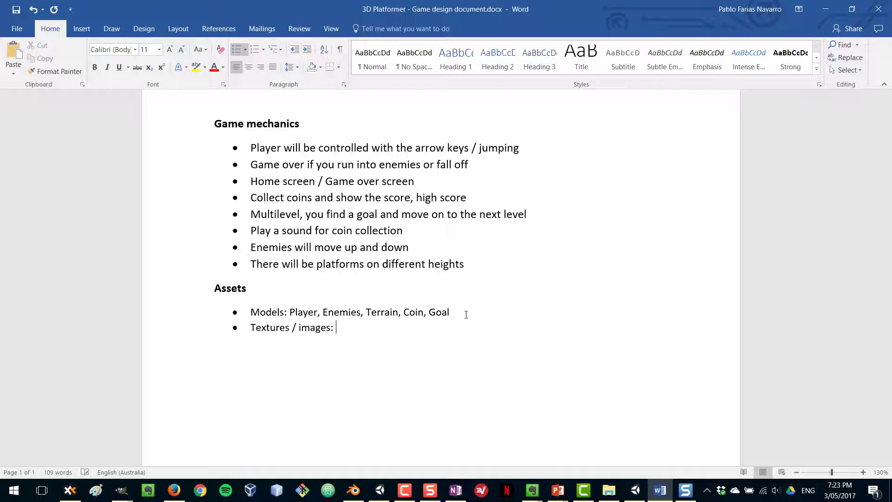
{"action": "type", "text": "rocks backg"}
{"action": "key", "text": "BackSpace"}
{"action": "key", "text": "BackSpace"}
{"action": "type", "text": "ckground"}
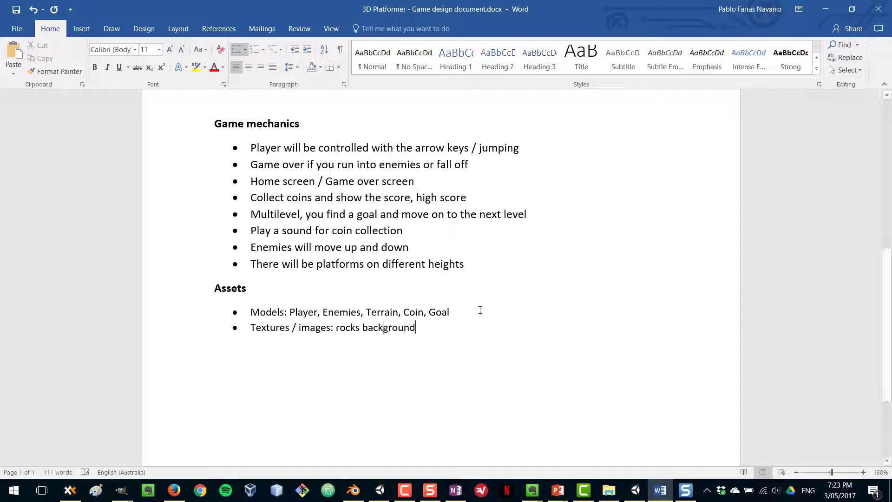
- Check the sketch and game mechanics for further assets, and add the Assets bullet "Audio: coin sound"
{"action": "scroll", "coordinate": [480, 307], "scroll_direction": "up", "scroll_amount": 6}
{"action": "scroll", "coordinate": [484, 269], "scroll_direction": "up", "scroll_amount": 1}
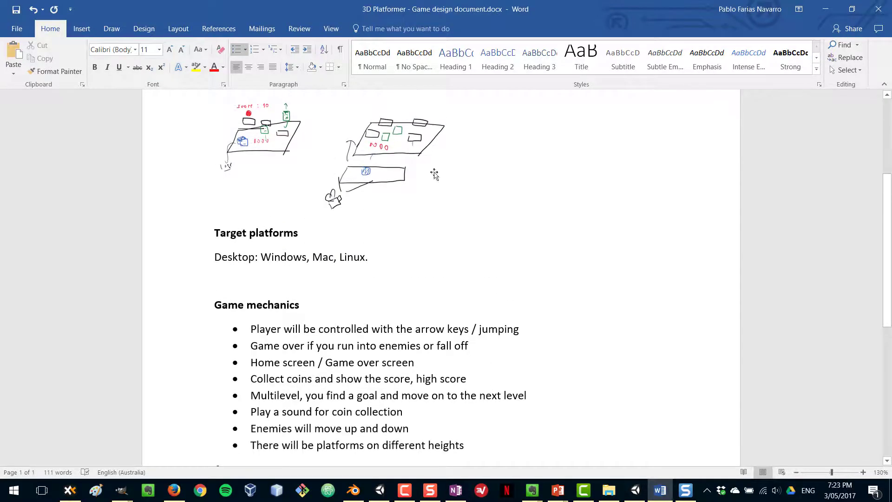
{"action": "scroll", "coordinate": [423, 428], "scroll_direction": "down", "scroll_amount": 6}
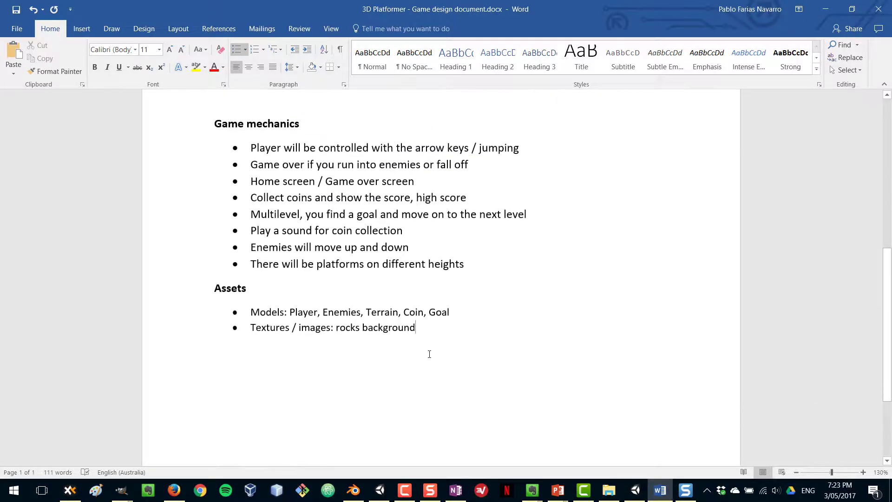
{"action": "key", "text": "Return"}
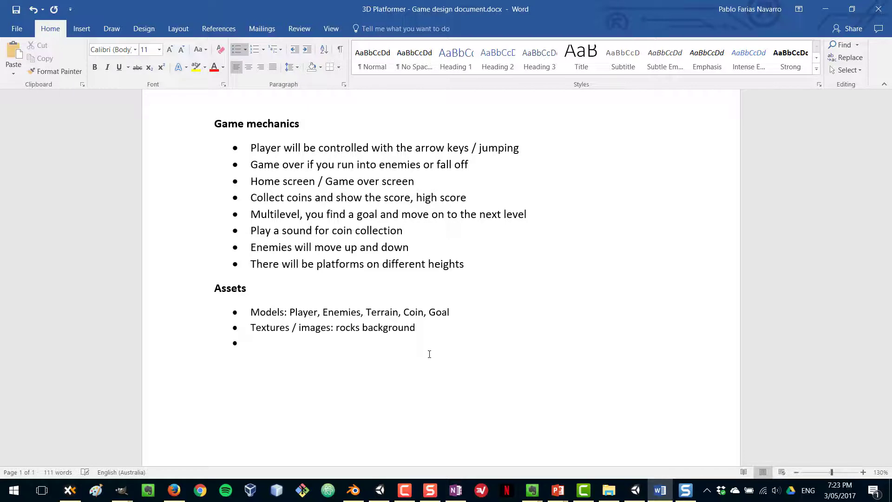
{"action": "type", "text": "Audio: coin sound "}
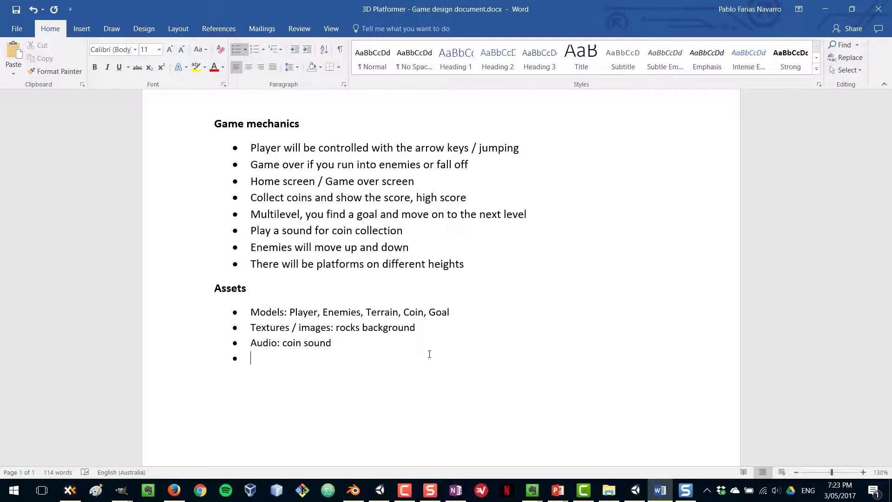
- Add the Assets bullet "UI: pixel art font, background for the Game Over and Home screens" and end the bulleted list below it
{"action": "type", "text": "UI: pixel art font"}
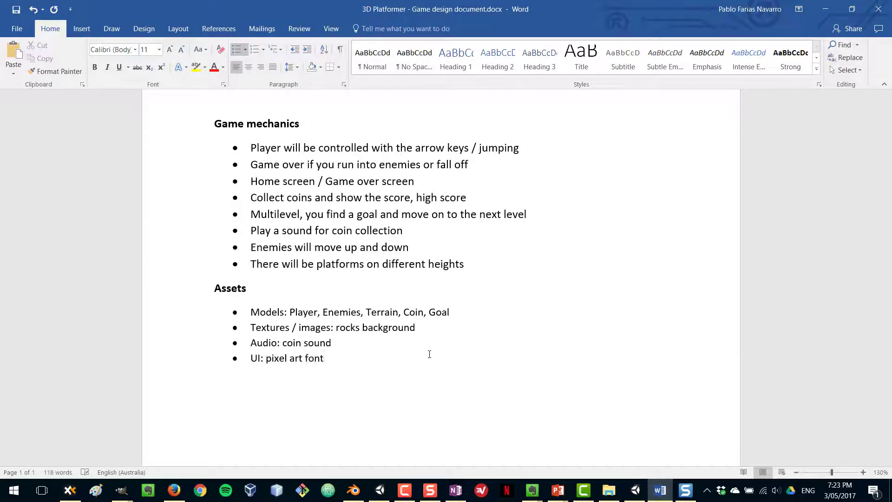
{"action": "type", "text": ", ba"}
{"action": "key", "text": "BackSpace"}
{"action": "type", "text": "background for the Game o"}
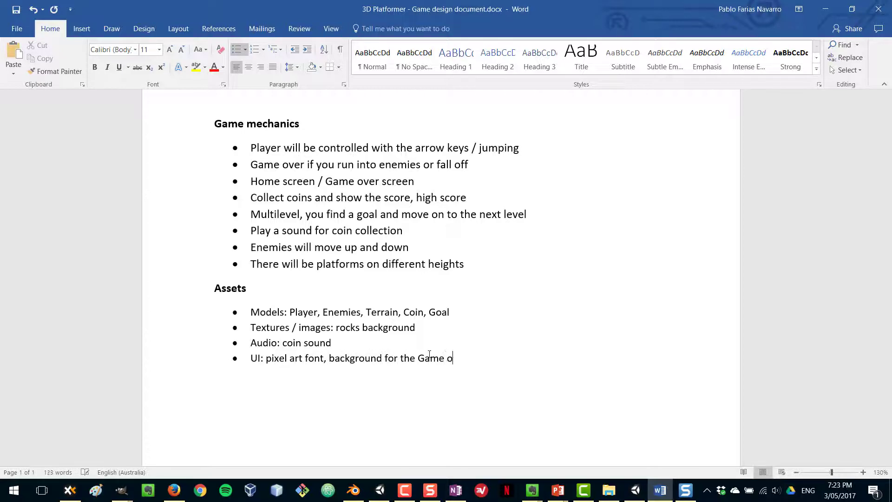
{"action": "key", "text": "BackSpace"}
{"action": "type", "text": "Over and Home screens"}
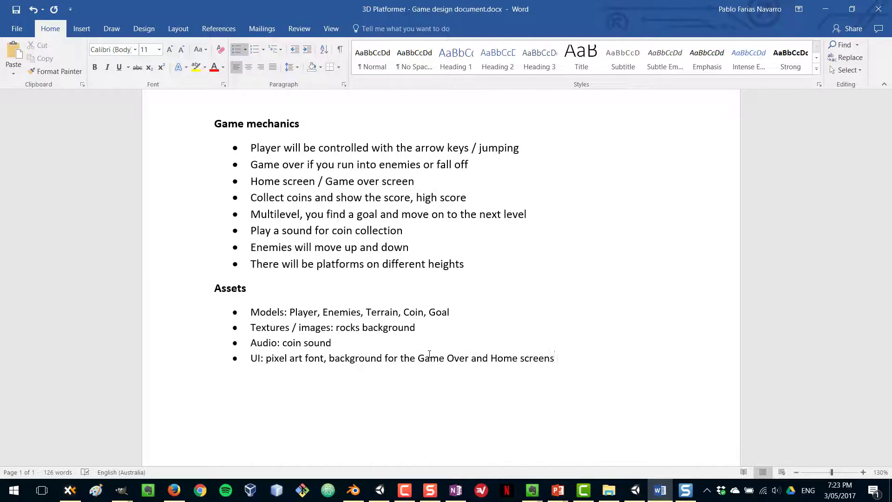
{"action": "key", "text": "Return"}
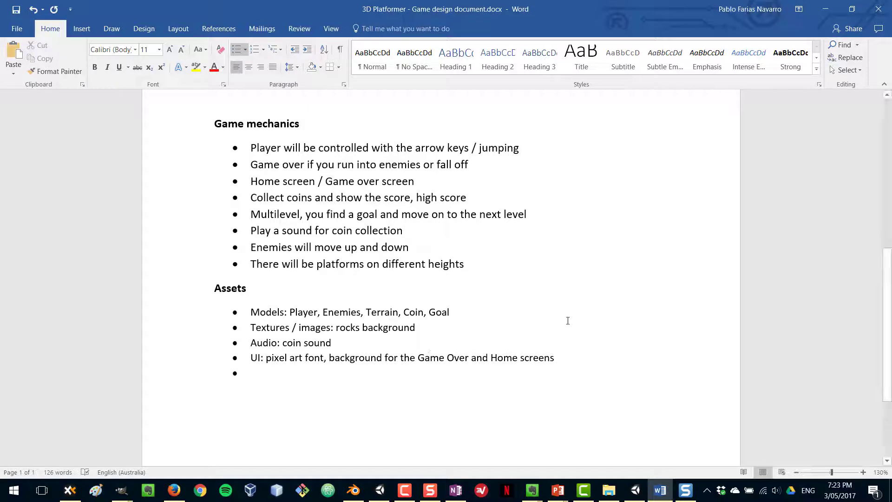
{"action": "key", "text": "BackSpace"}
- Check the document from the concept sketches down to the Assets list and save it
{"action": "scroll", "coordinate": [511, 326], "scroll_direction": "down", "scroll_amount": 2}
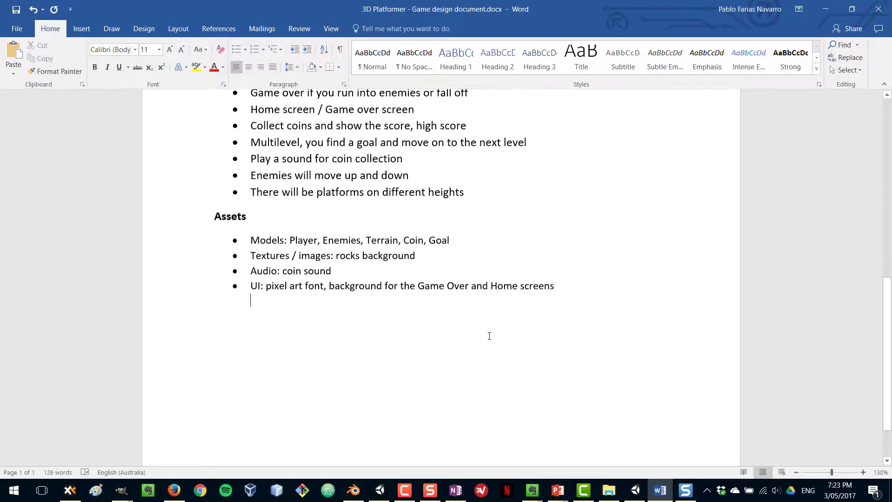
{"action": "scroll", "coordinate": [532, 336], "scroll_direction": "up", "scroll_amount": 2}
{"action": "scroll", "coordinate": [532, 335], "scroll_direction": "up", "scroll_amount": 1}
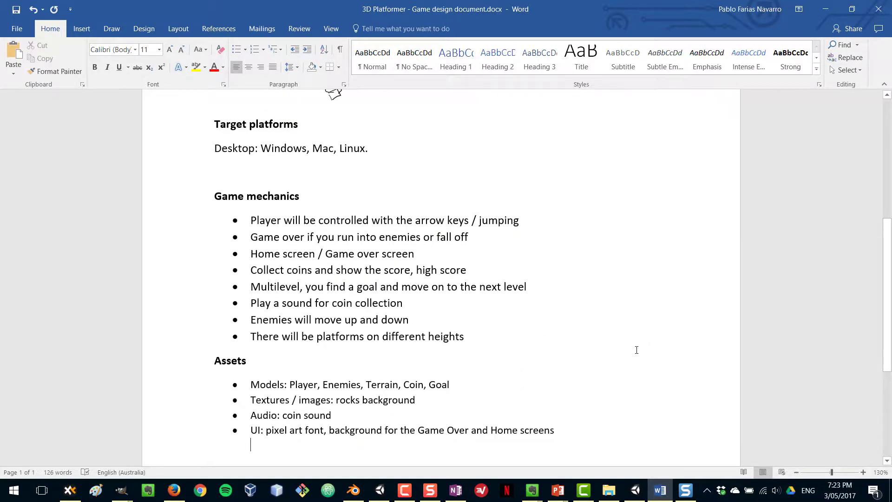
{"action": "scroll", "coordinate": [634, 350], "scroll_direction": "up", "scroll_amount": 5}
{"action": "scroll", "coordinate": [627, 350], "scroll_direction": "down", "scroll_amount": 5}
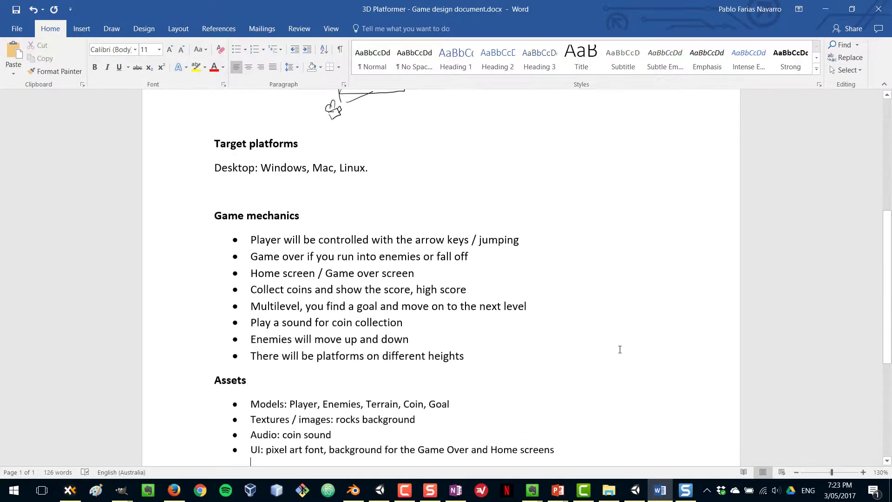
{"action": "scroll", "coordinate": [619, 349], "scroll_direction": "down", "scroll_amount": 1}
{"action": "key", "text": "ctrl+s"}
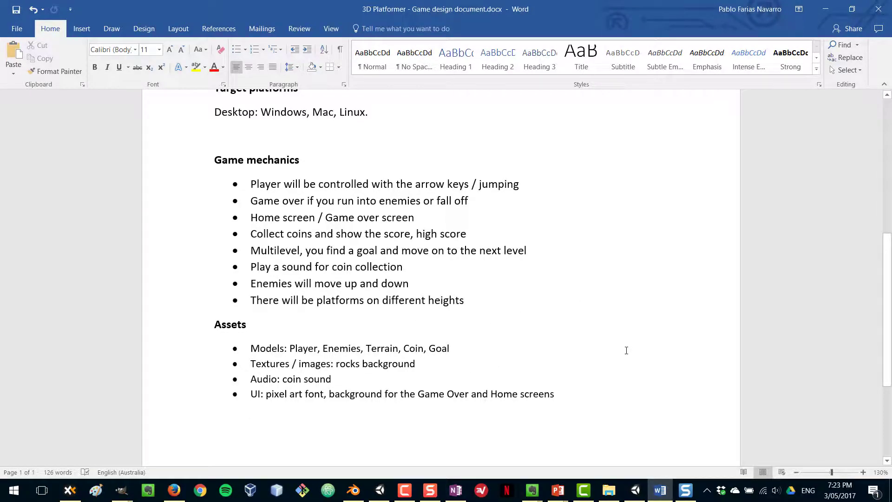
- Review the Models, Audio and UI entries under Assets against the Game mechanics section and the concept sketches
{"action": "triple_click", "coordinate": [309, 343]}
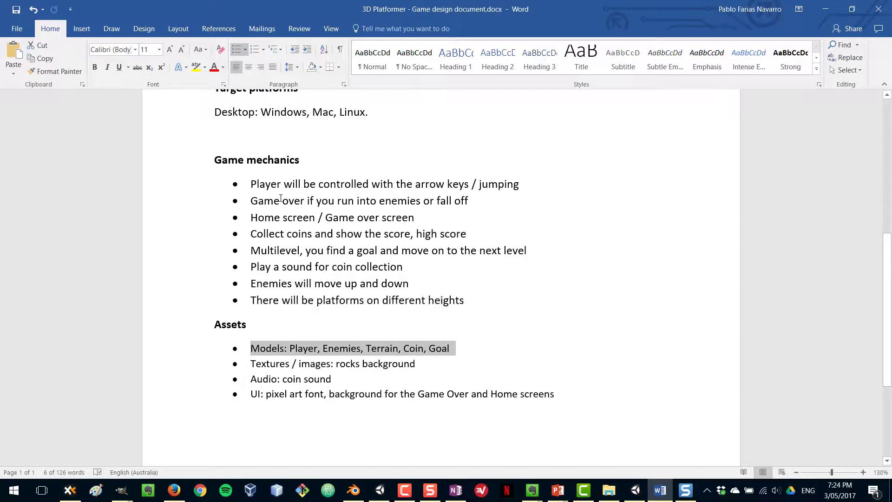
{"action": "triple_click", "coordinate": [255, 171]}
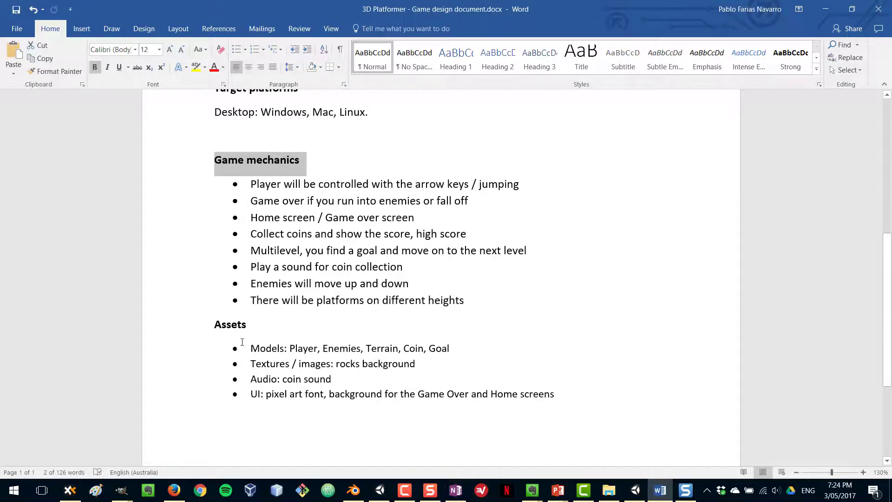
{"action": "mouse_move", "coordinate": [249, 350]}
{"action": "left_mouse_down"}
{"action": "mouse_move", "coordinate": [474, 393]}
{"action": "mouse_move", "coordinate": [591, 392]}
{"action": "mouse_move", "coordinate": [328, 356]}
{"action": "mouse_move", "coordinate": [276, 340]}
{"action": "mouse_move", "coordinate": [254, 349]}
{"action": "left_mouse_up"}
{"action": "left_click", "coordinate": [384, 377]}
{"action": "left_click", "coordinate": [342, 389]}
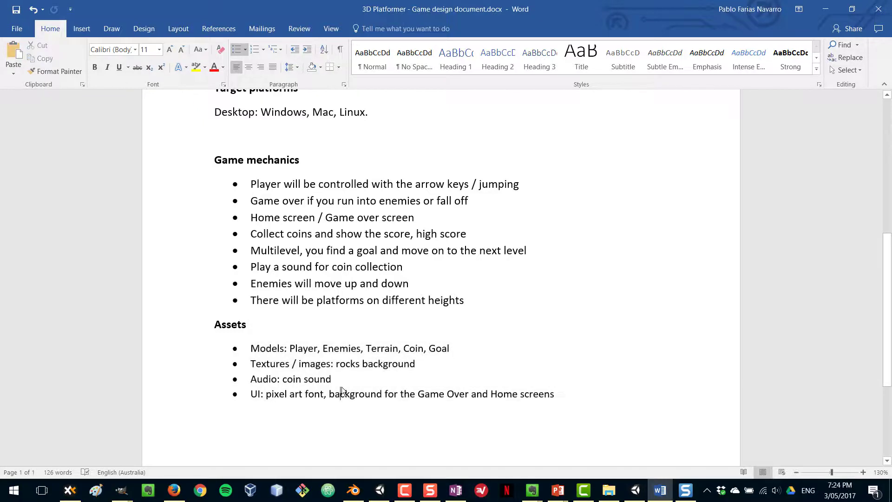
{"action": "triple_click", "coordinate": [286, 352]}
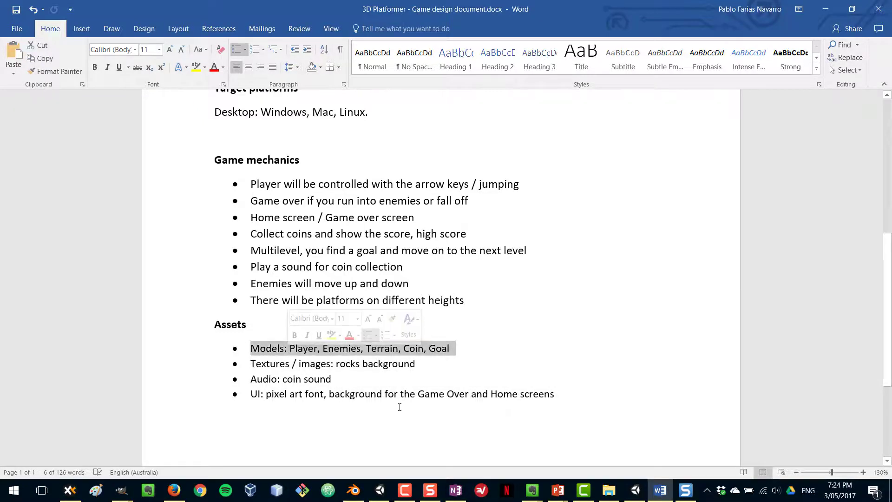
{"action": "left_click", "coordinate": [517, 409]}
{"action": "scroll", "coordinate": [518, 409], "scroll_direction": "up", "scroll_amount": 5}
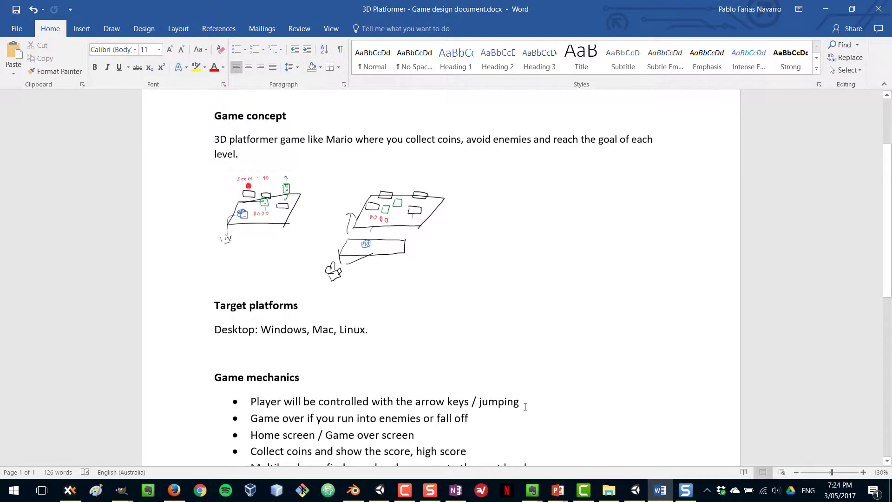
- Switch to the running PowerPoint slide show and advance from the Game Design Documents slide to the Open Ended Challenge slide
{"action": "key", "text": "alt+Tab"}
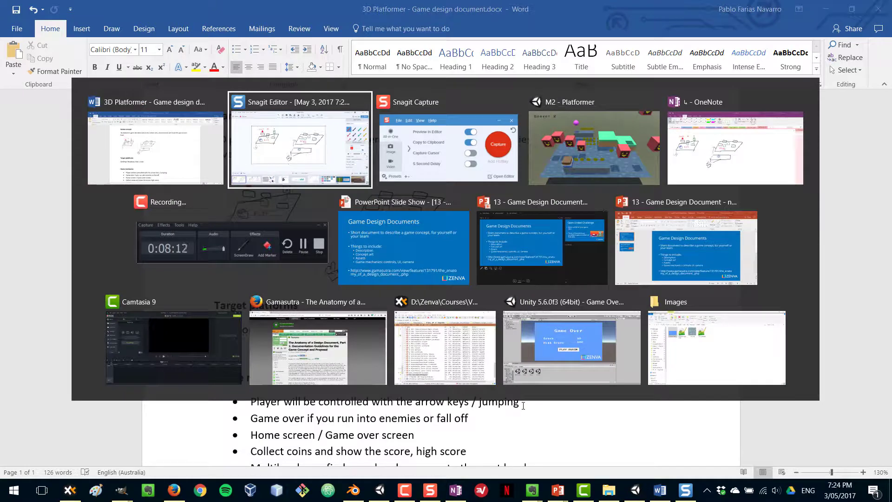
{"action": "key", "text": "alt+Tab"}
{"action": "key", "text": "alt+Tab"}
{"action": "key", "text": "alt+Tab"}
{"action": "key", "text": "alt+Tab"}
{"action": "key", "text": "alt+Tab"}
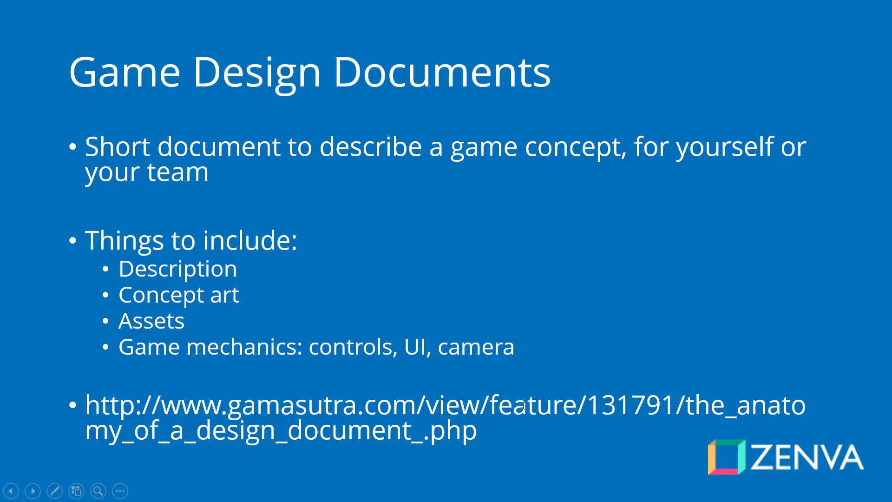
{"action": "key", "text": "Right"}
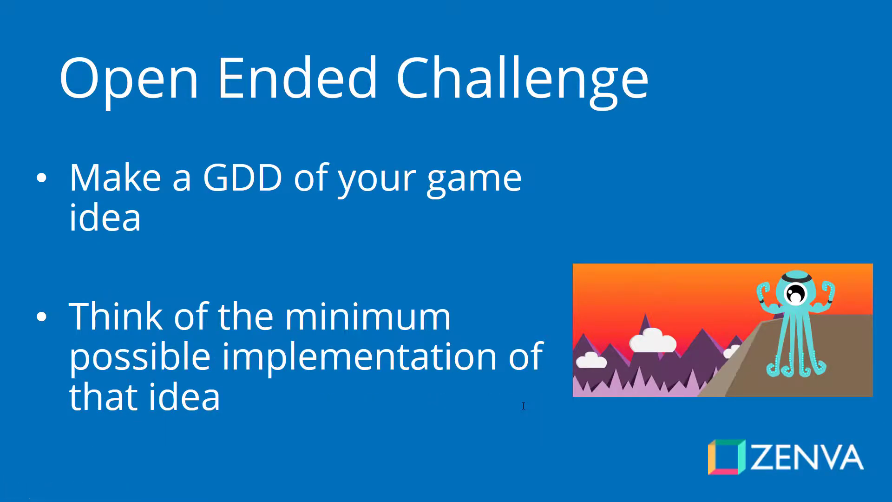